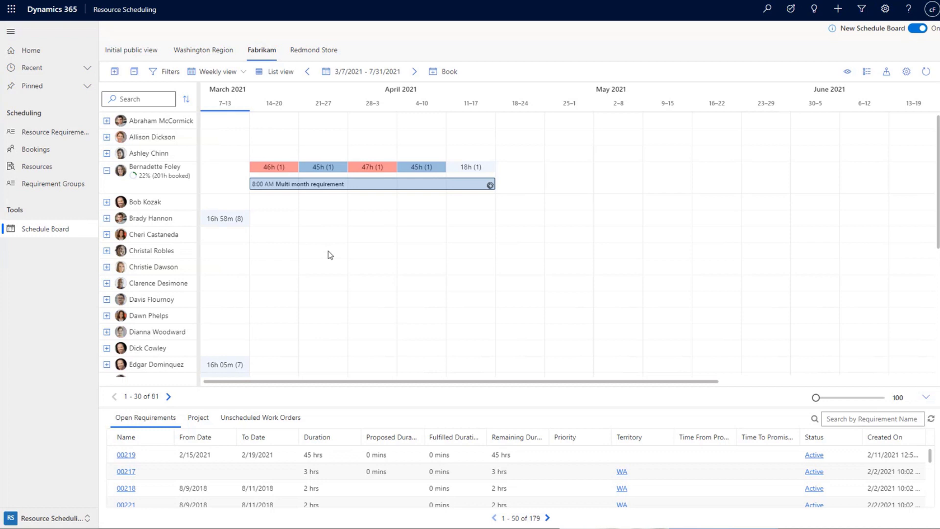
- Check the schedule board's available time scales and view the details of the Multi month requirement booking
{"action": "left_click", "coordinate": [232, 71]}
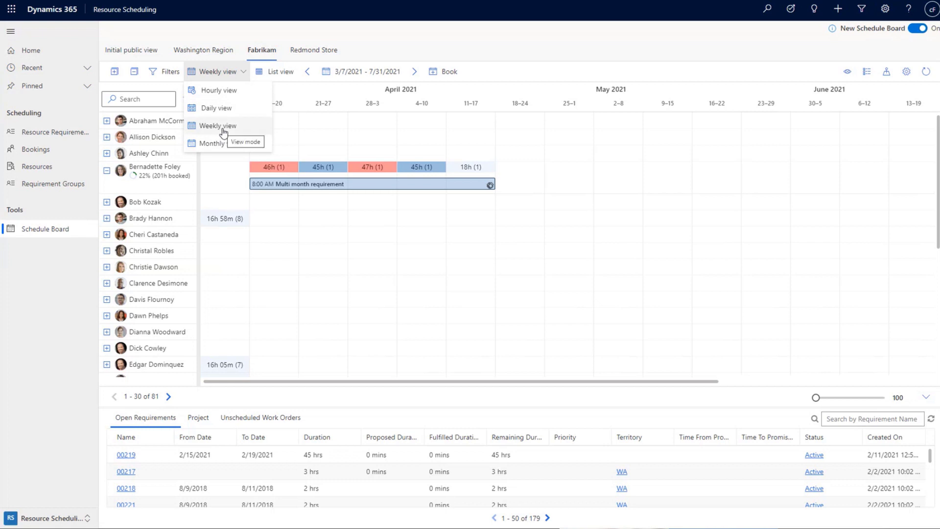
{"action": "left_click", "coordinate": [562, 154]}
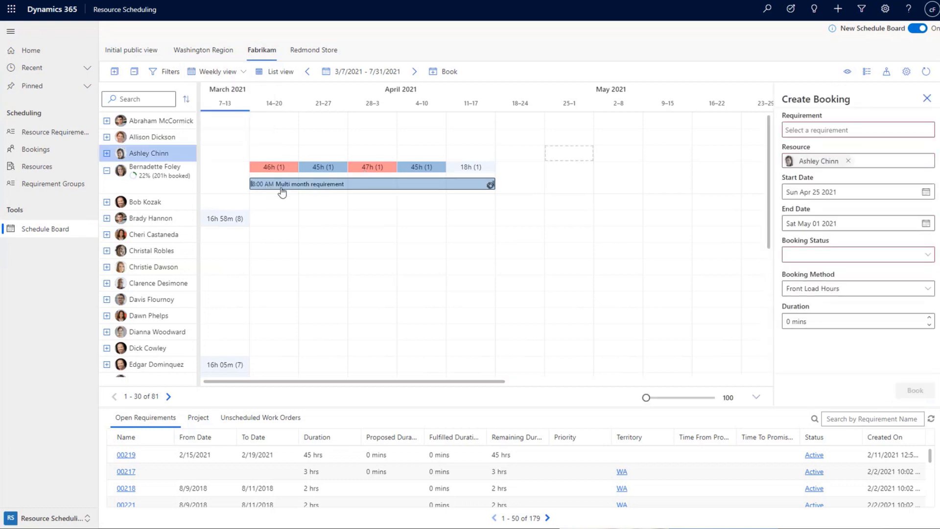
{"action": "mouse_move", "coordinate": [307, 187]}
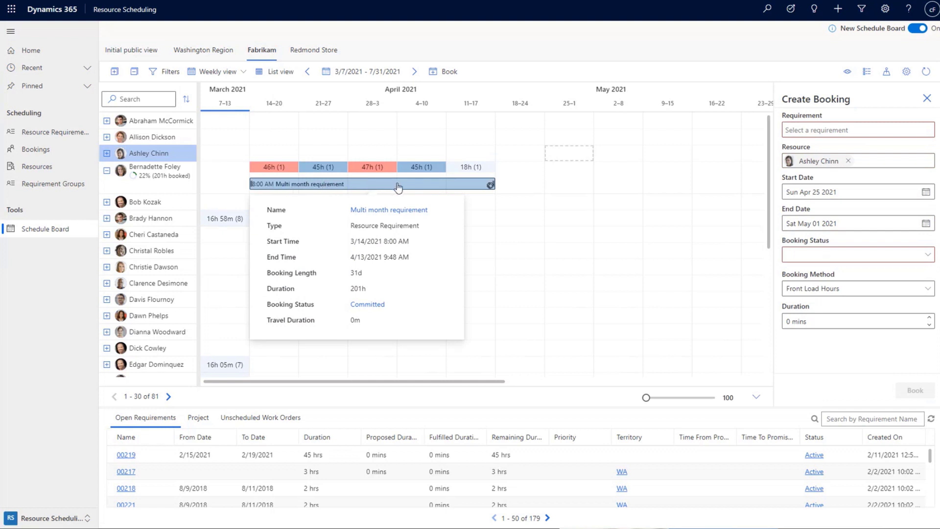
- Expand the resource with 16h 58m booked in the March 7–13 week, look through those bookings, and close the booking pane
{"action": "left_click", "coordinate": [107, 219]}
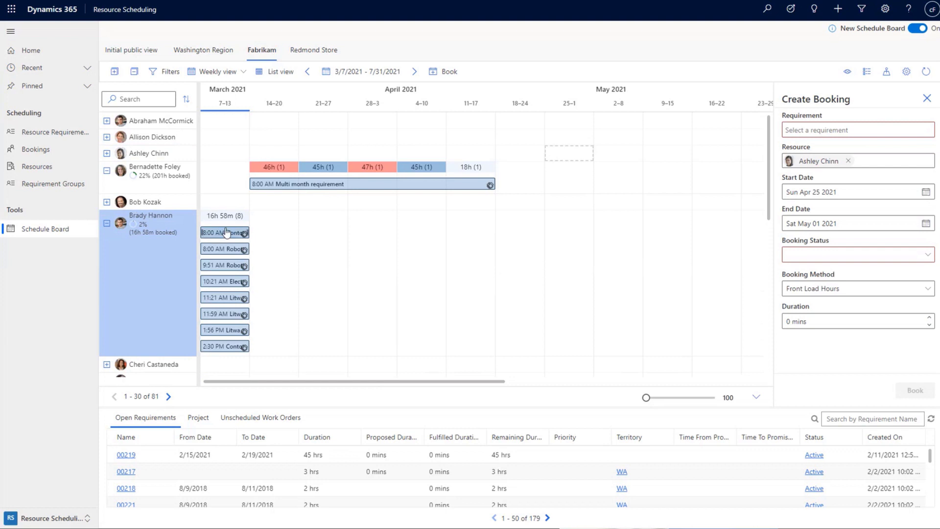
{"action": "mouse_move", "coordinate": [233, 240]}
{"action": "left_click", "coordinate": [106, 180]}
{"action": "left_click", "coordinate": [106, 180]}
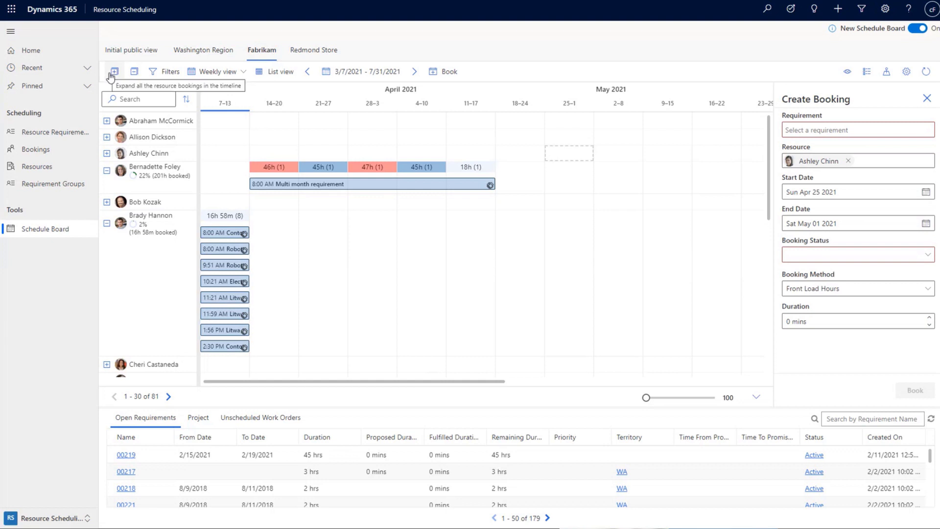
{"action": "scroll", "coordinate": [280, 340], "scroll_direction": "down", "scroll_amount": 2}
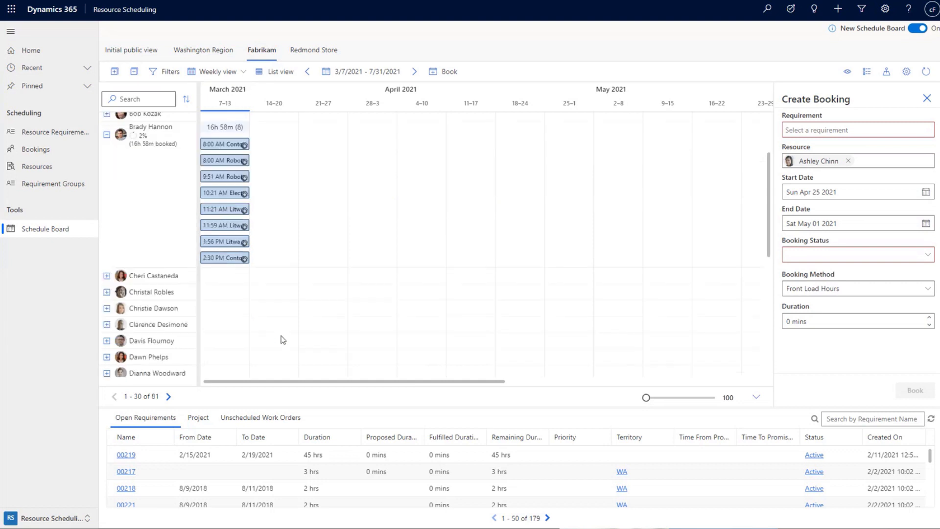
{"action": "scroll", "coordinate": [222, 301], "scroll_direction": "up", "scroll_amount": 2}
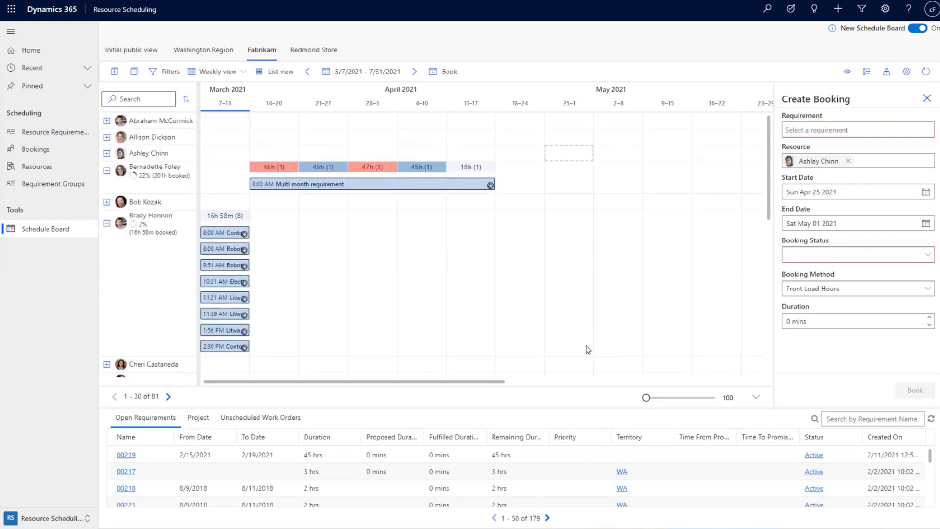
{"action": "left_click", "coordinate": [926, 98]}
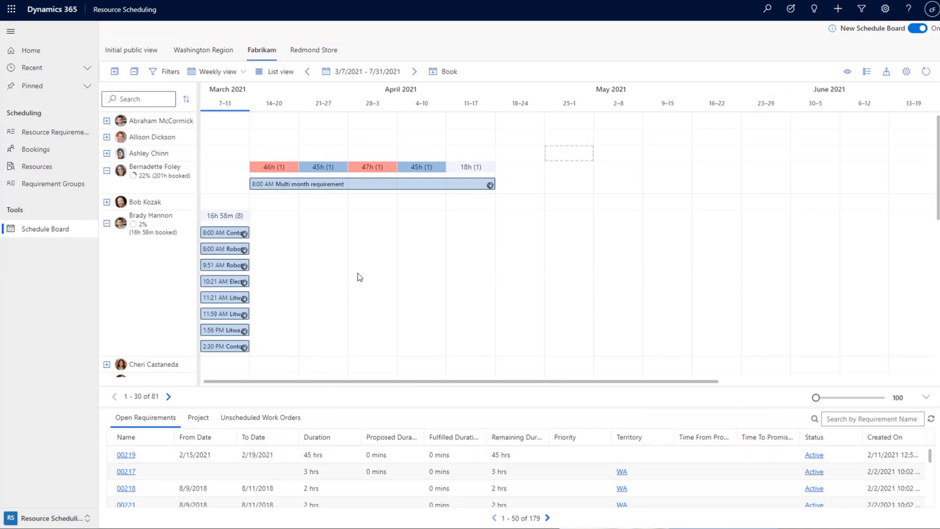
- Assign the 45-hour open requirement to the resource below the expanded one, spanning the weeks of March 21–27 and March 28–April 3, 2021
{"action": "scroll", "coordinate": [357, 309], "scroll_direction": "down", "scroll_amount": 1}
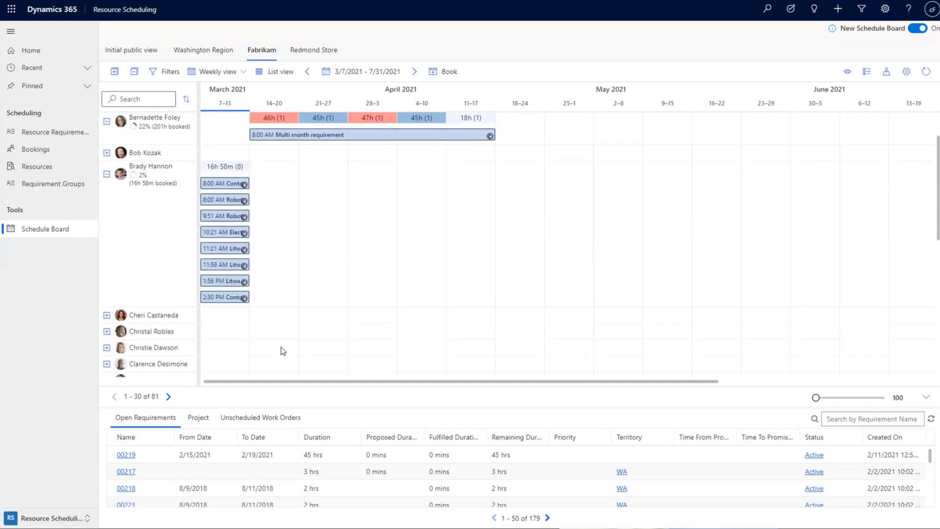
{"action": "left_click_drag", "start_coordinate": [319, 453], "coordinate": [322, 317]}
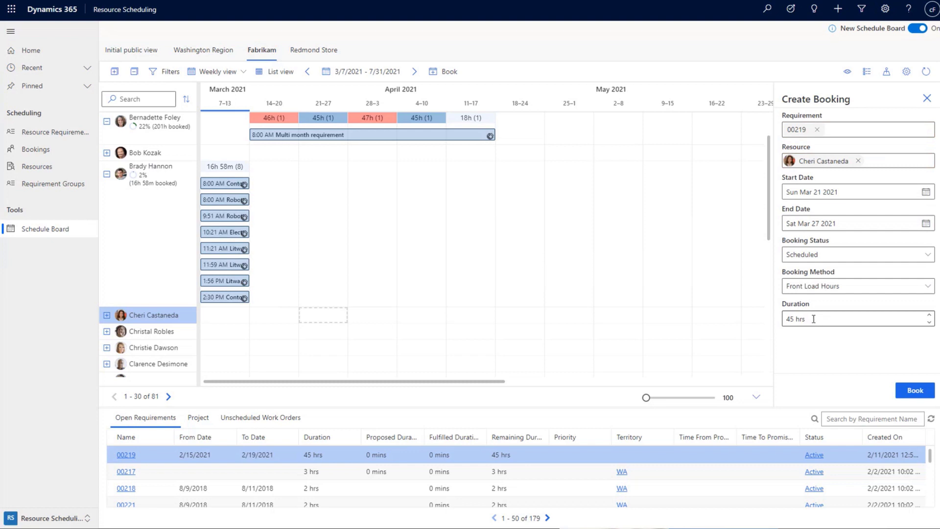
{"action": "left_click", "coordinate": [388, 319]}
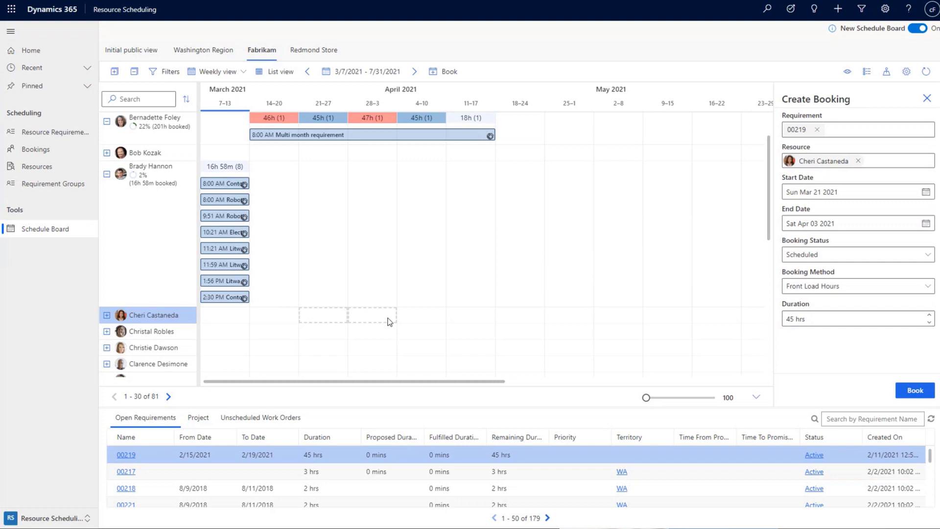
- Set the booking method to Evenly Distribute Hours, book the 45 hours, and acknowledge the confirmation
{"action": "left_click", "coordinate": [925, 286]}
{"action": "left_click", "coordinate": [822, 356]}
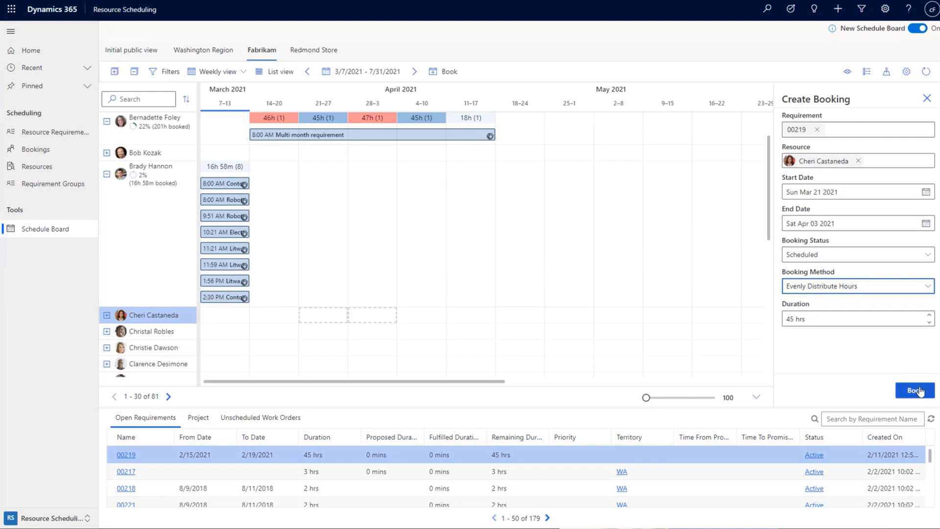
{"action": "left_click", "coordinate": [914, 390]}
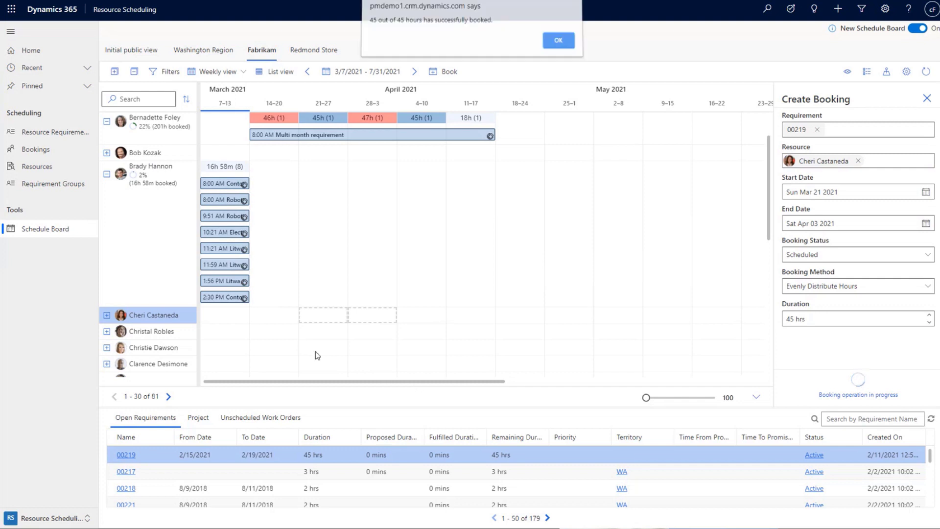
{"action": "left_click", "coordinate": [557, 42]}
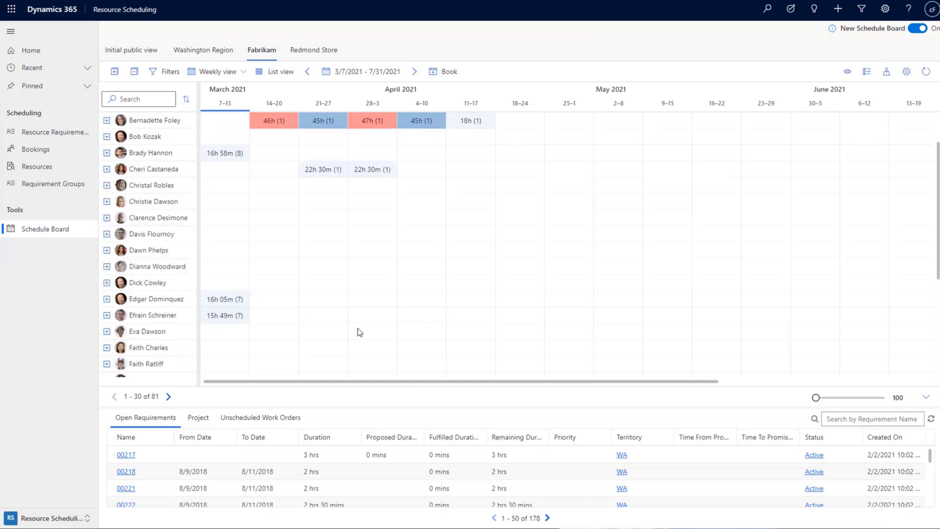
- Expand the newly booked resource's row and view the details of the two-week booking
{"action": "left_click", "coordinate": [106, 169]}
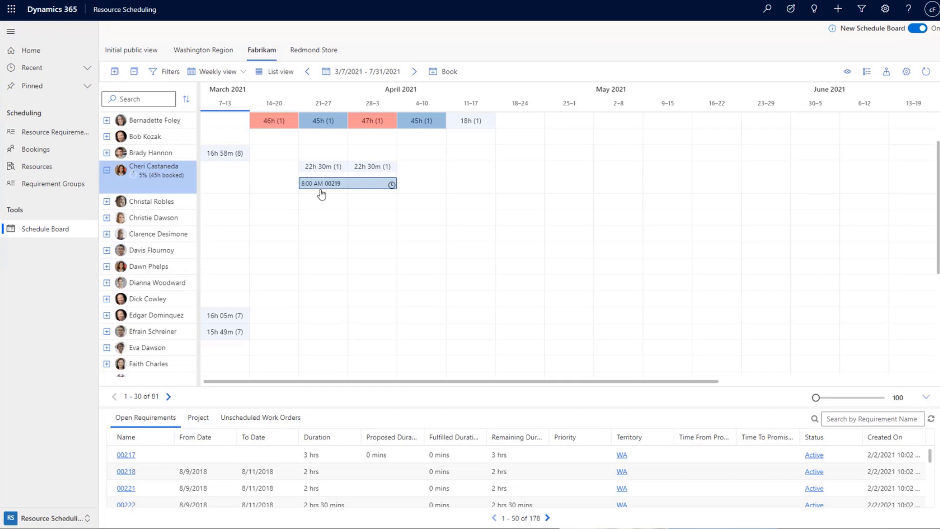
{"action": "mouse_move", "coordinate": [358, 191]}
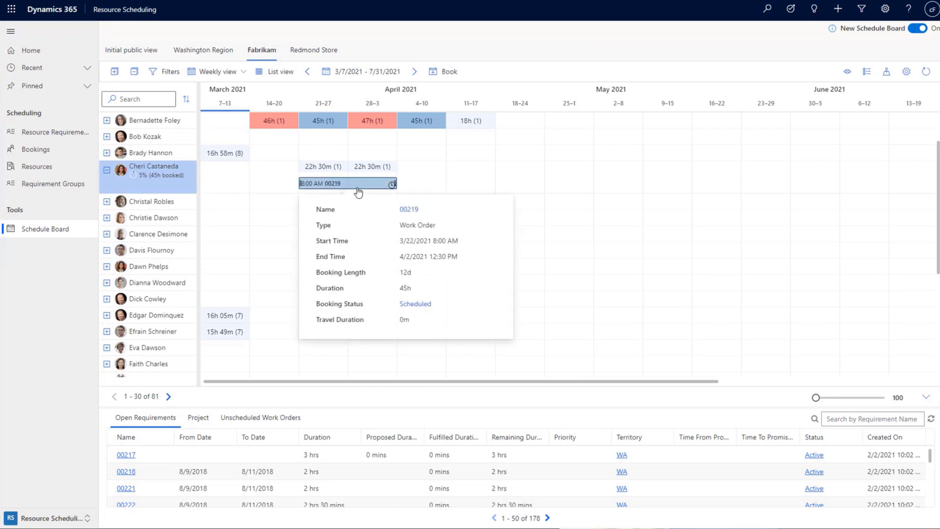
{"action": "left_click", "coordinate": [341, 188]}
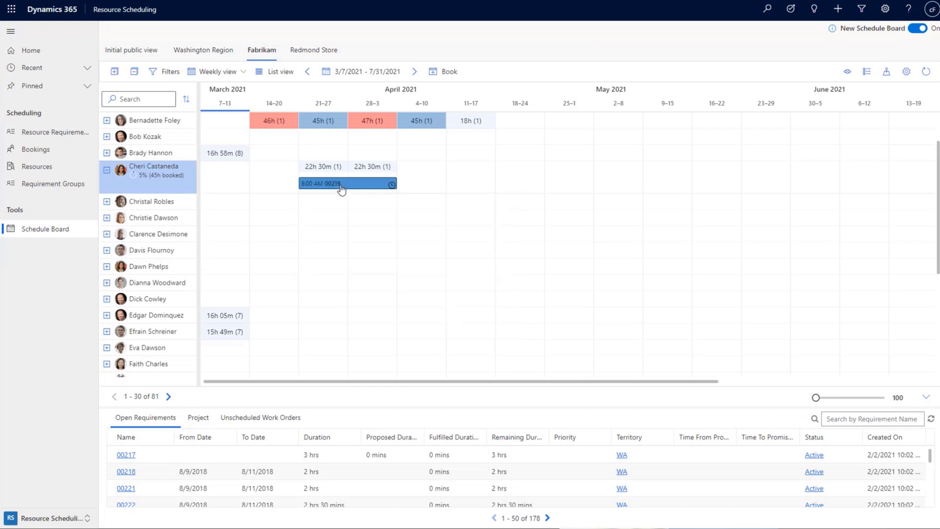
- Edit the two-week booking's hours to 20h for 3/21–3/28/2021 and 24h for 3/28–4/4/2021
{"action": "right_click", "coordinate": [341, 189]}
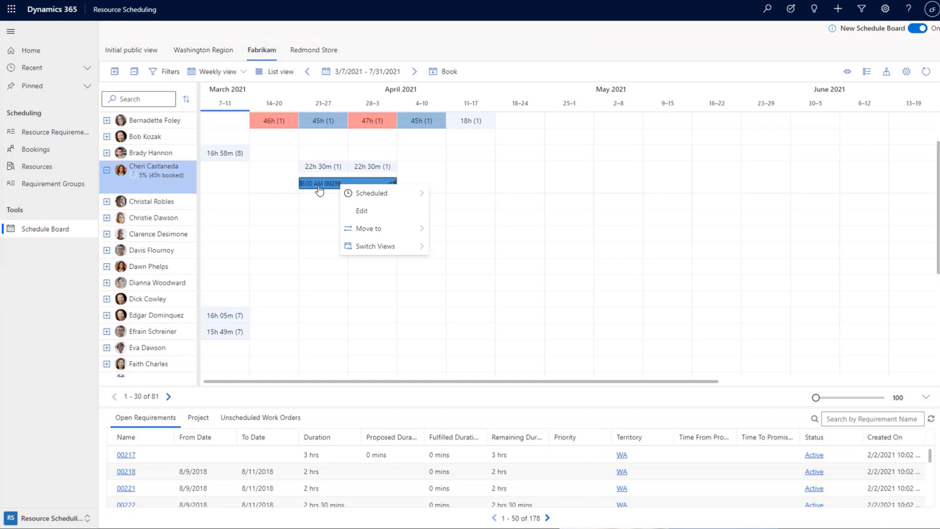
{"action": "left_click", "coordinate": [363, 211]}
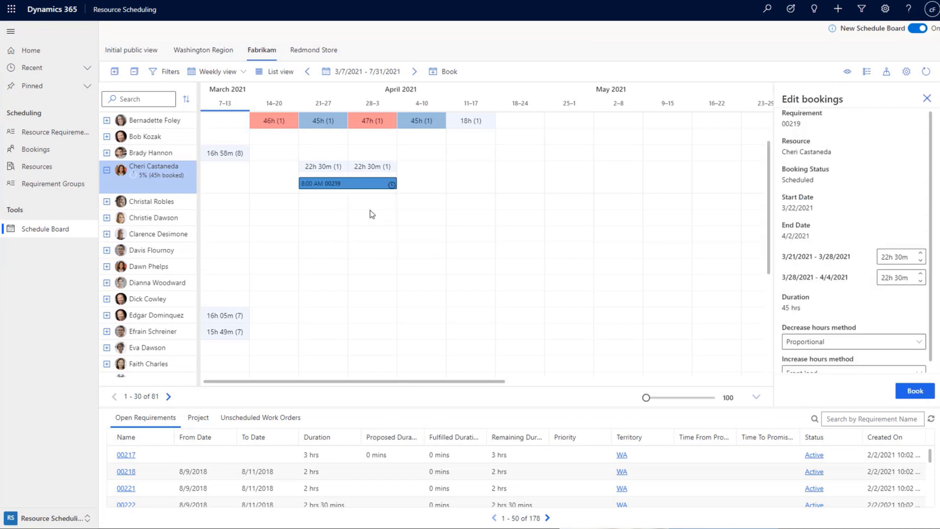
{"action": "scroll", "coordinate": [881, 284], "scroll_direction": "down", "scroll_amount": 1}
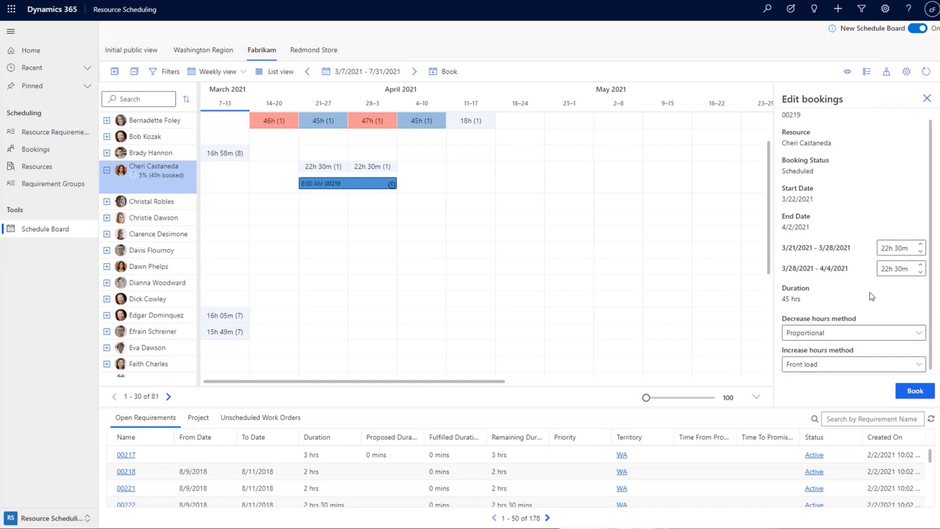
{"action": "left_click", "coordinate": [905, 248]}
{"action": "key", "text": "ctrl+a"}
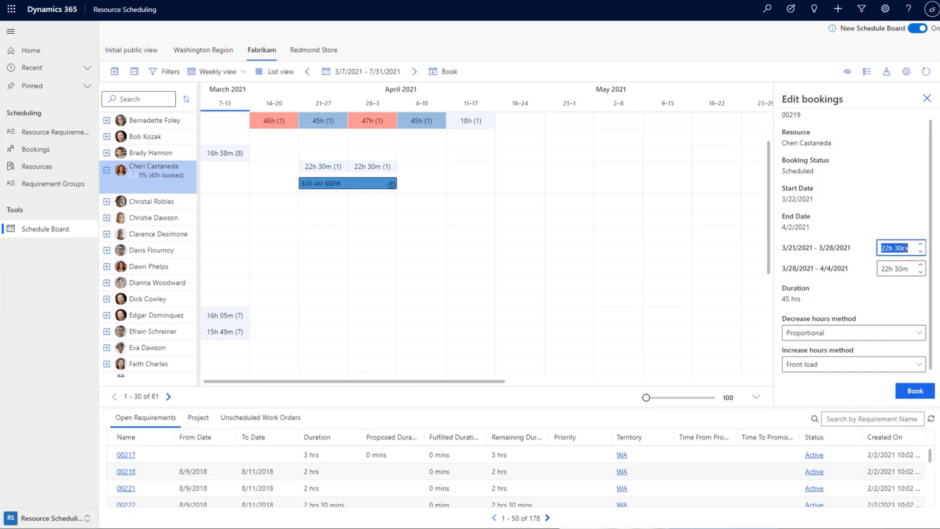
{"action": "type", "text": "20h"}
{"action": "key", "text": "Tab"}
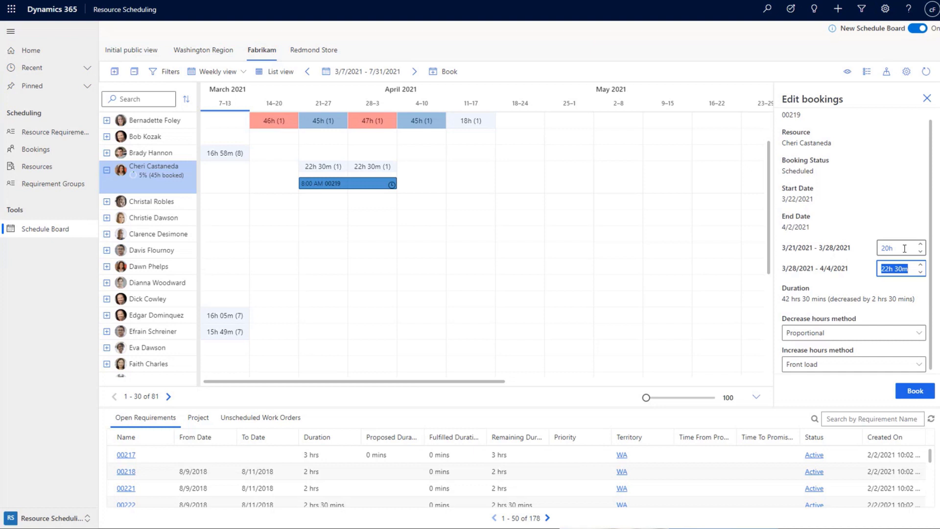
{"action": "type", "text": "24h"}
{"action": "key", "text": "Tab"}
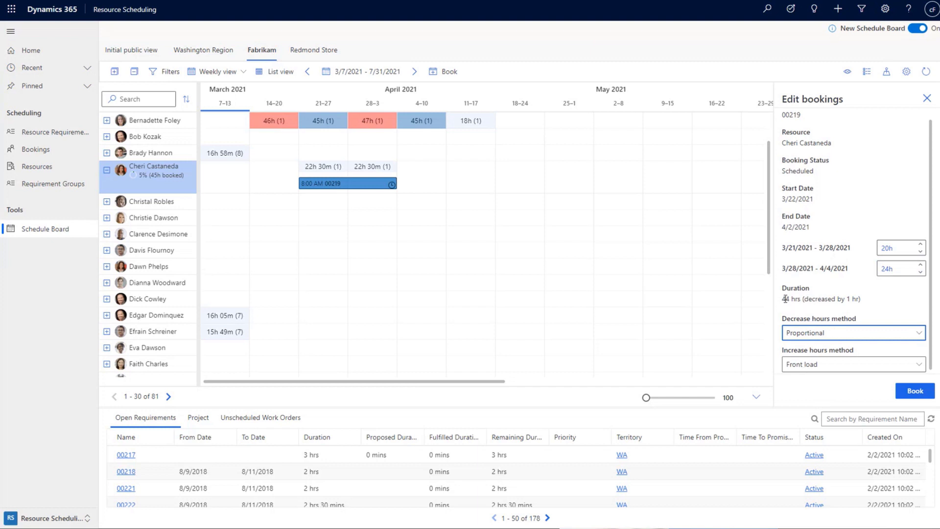
- Examine the adjusted duration and the options for the decrease and increase hours methods
{"action": "left_click_drag", "start_coordinate": [784, 299], "coordinate": [893, 305]}
{"action": "left_click", "coordinate": [877, 306]}
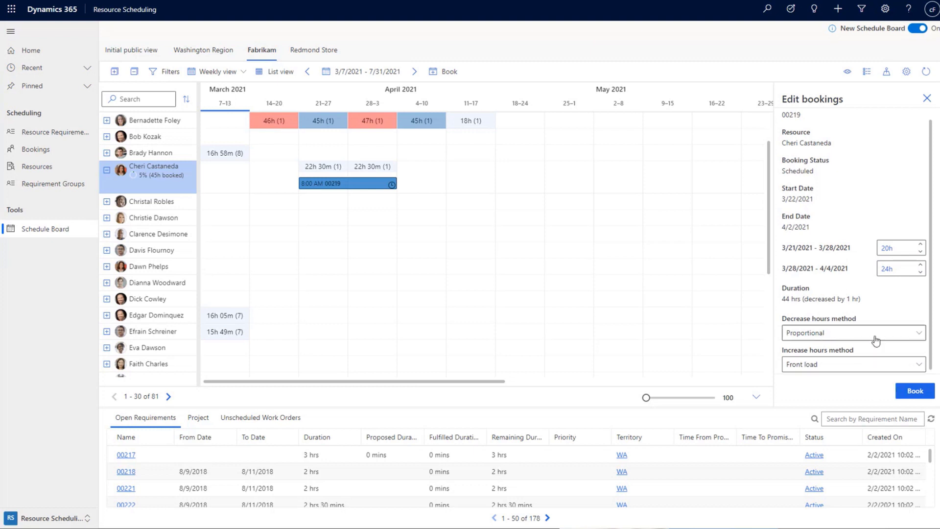
{"action": "left_click", "coordinate": [900, 336]}
{"action": "left_click", "coordinate": [901, 335]}
{"action": "left_click", "coordinate": [900, 364]}
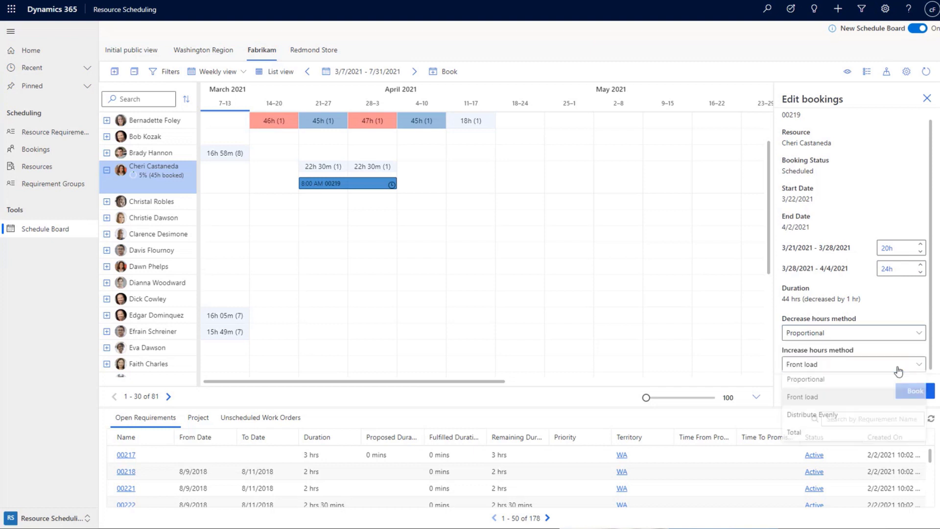
{"action": "left_click", "coordinate": [898, 370]}
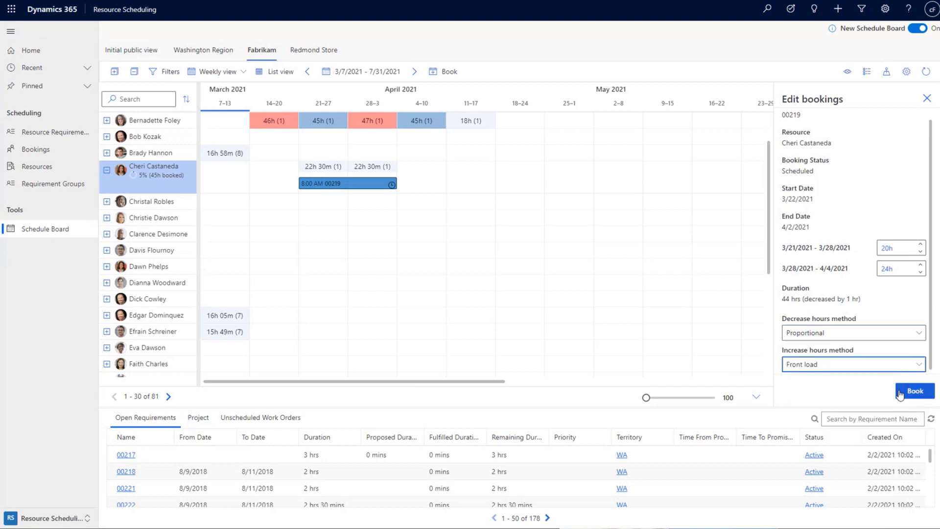
- Save the edited booking and expand that resource's row to check its weekly hours
{"action": "left_click", "coordinate": [899, 392]}
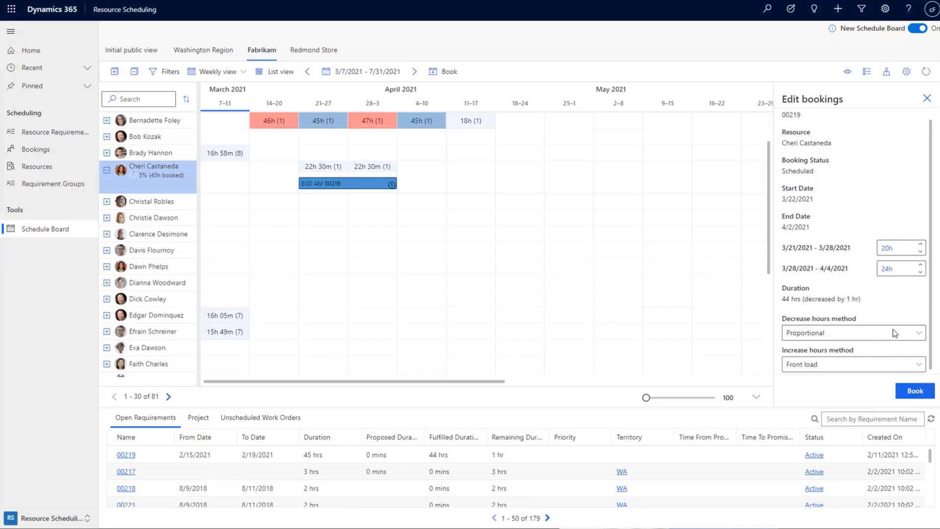
{"action": "left_click", "coordinate": [107, 169]}
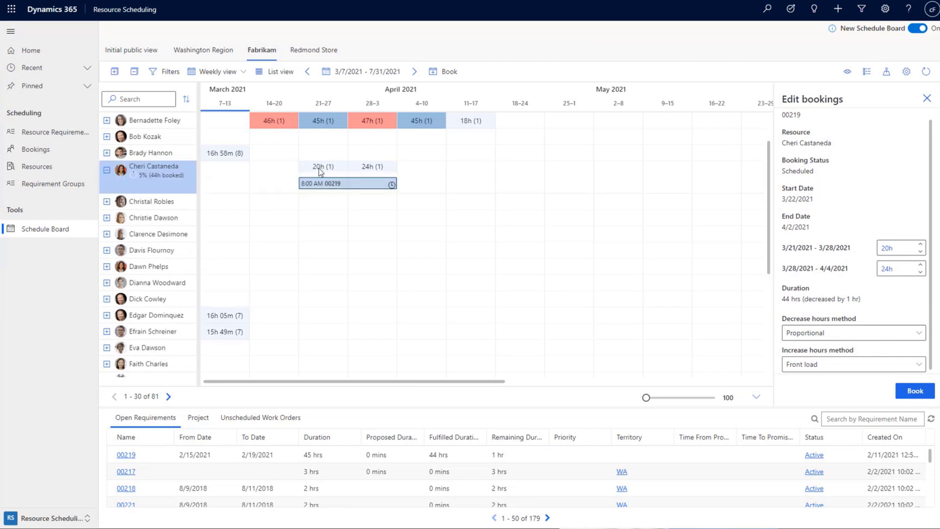
{"action": "scroll", "coordinate": [437, 225], "scroll_direction": "up", "scroll_amount": 1}
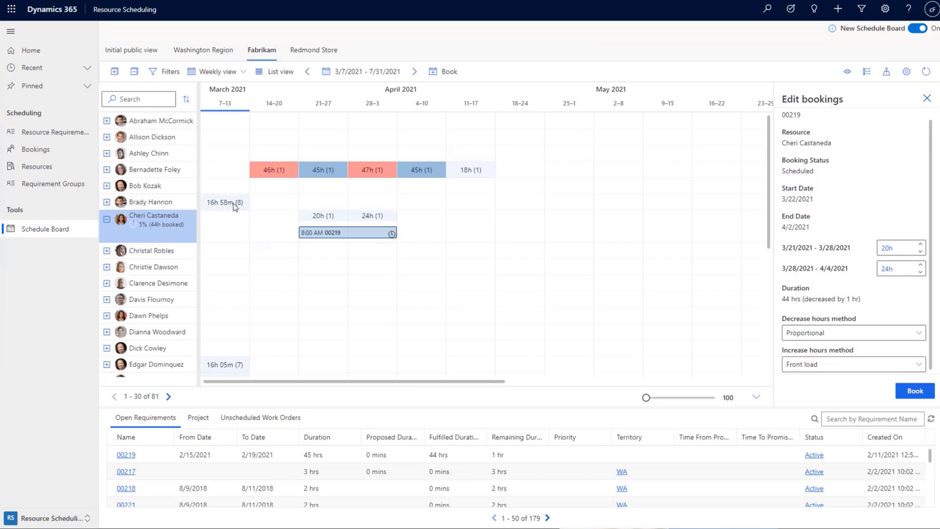
{"action": "left_click", "coordinate": [105, 207]}
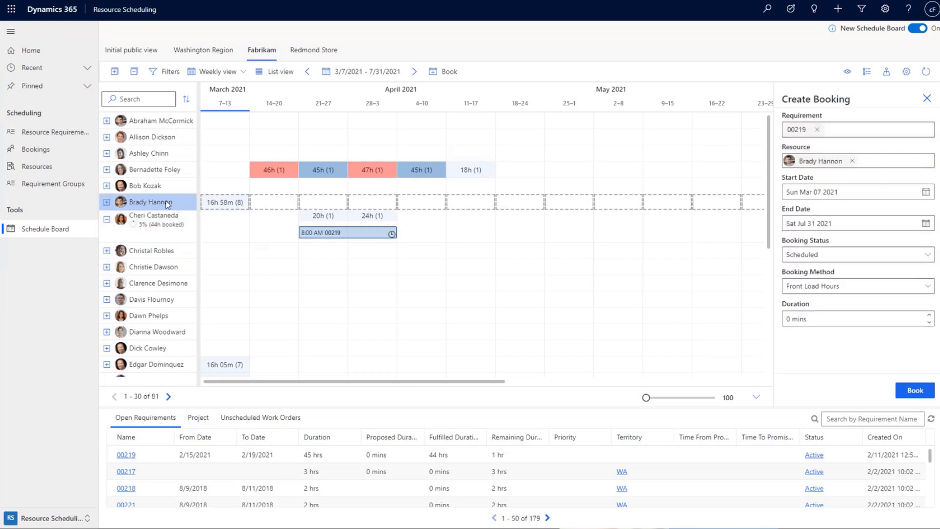
{"action": "left_click", "coordinate": [107, 205]}
{"action": "left_click", "coordinate": [107, 202]}
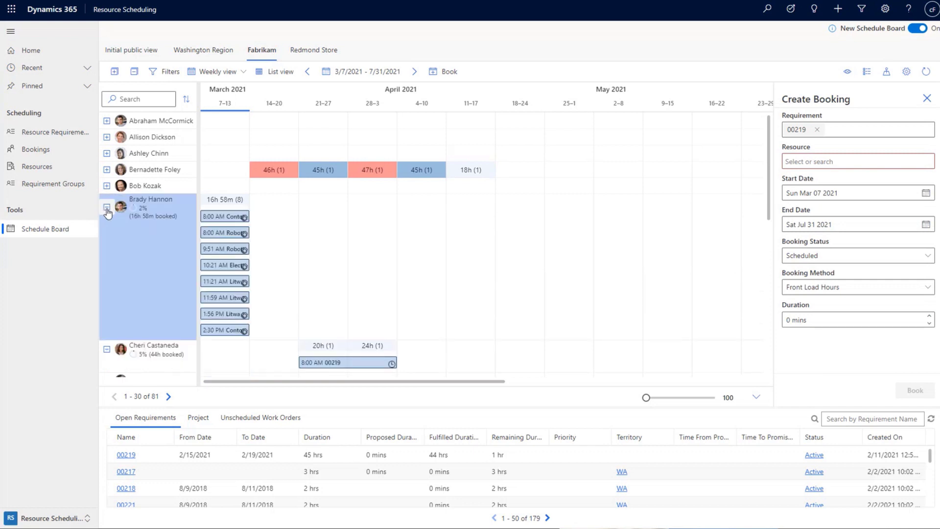
{"action": "left_click", "coordinate": [107, 206]}
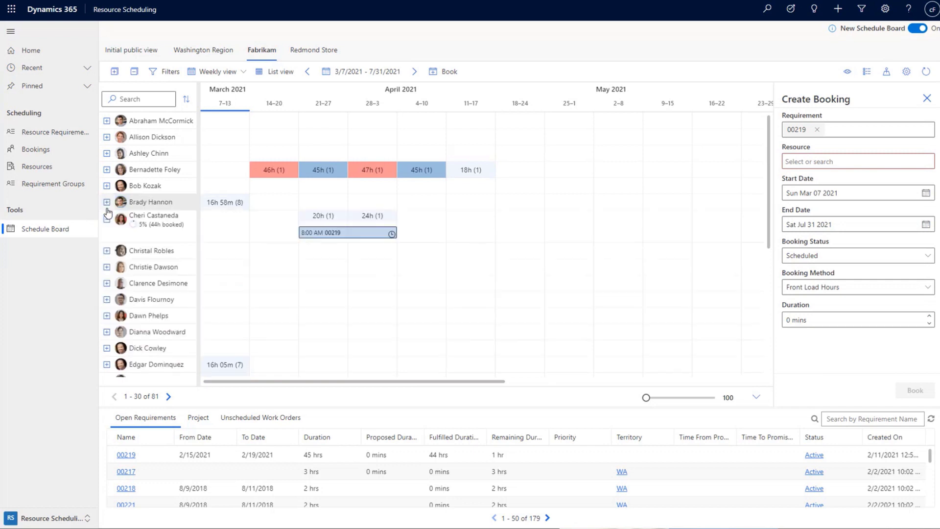
- Close the booking pane, expand the resource with the Multi month requirement booking, and check the actions available for the two-week booking
{"action": "left_click", "coordinate": [926, 98]}
{"action": "left_click", "coordinate": [107, 170]}
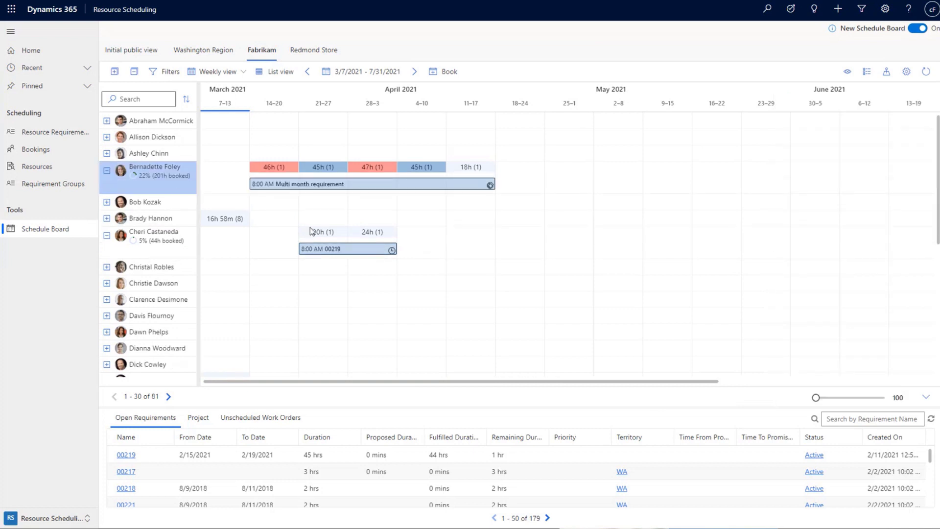
{"action": "right_click", "coordinate": [325, 251]}
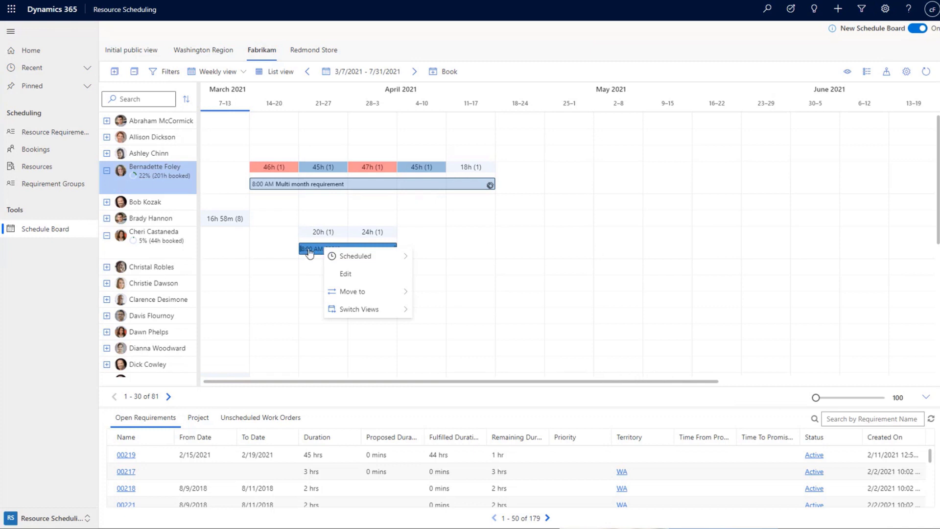
{"action": "left_click", "coordinate": [314, 252]}
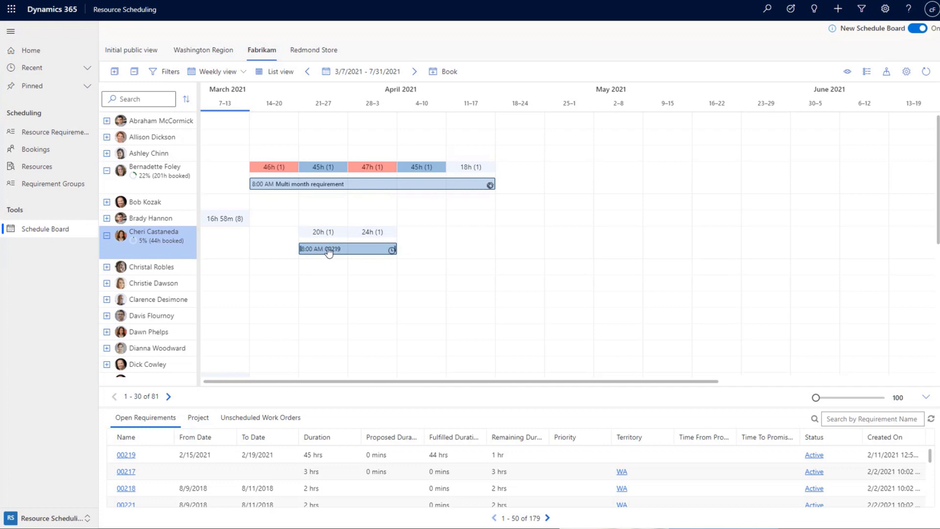
{"action": "mouse_move", "coordinate": [328, 251]}
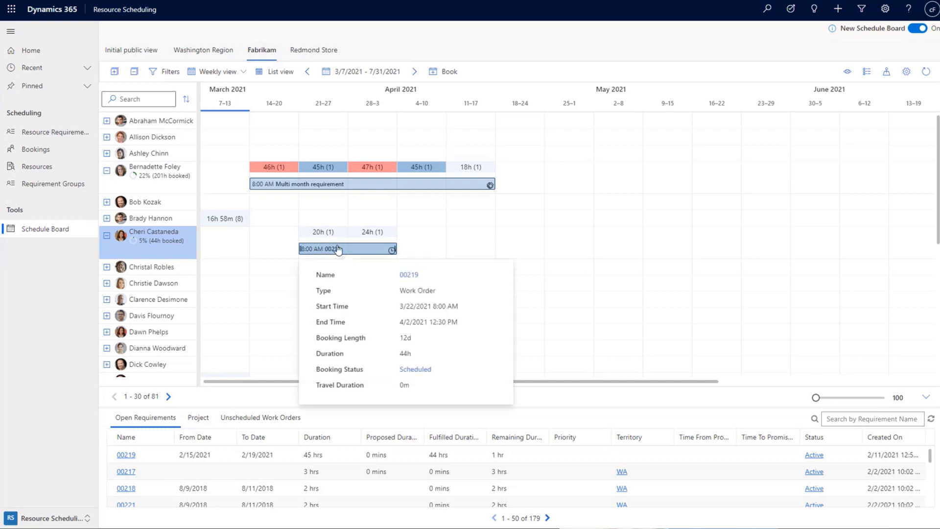
{"action": "mouse_move", "coordinate": [338, 249]}
{"action": "left_mouse_down"}
{"action": "mouse_move", "coordinate": [350, 240]}
{"action": "mouse_move", "coordinate": [447, 346]}
{"action": "mouse_move", "coordinate": [313, 395]}
{"action": "mouse_move", "coordinate": [338, 382]}
{"action": "mouse_move", "coordinate": [341, 253]}
{"action": "left_mouse_up"}
{"action": "right_click", "coordinate": [340, 250]}
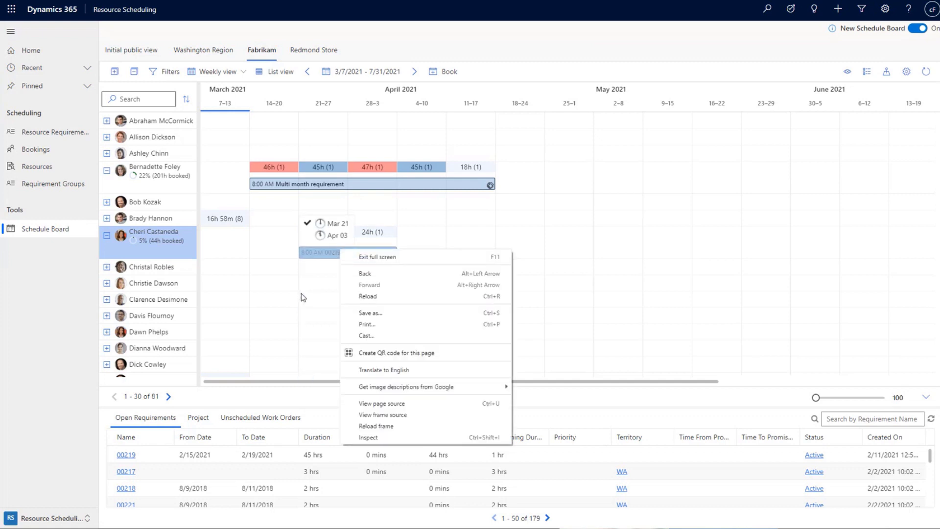
{"action": "left_click", "coordinate": [302, 395]}
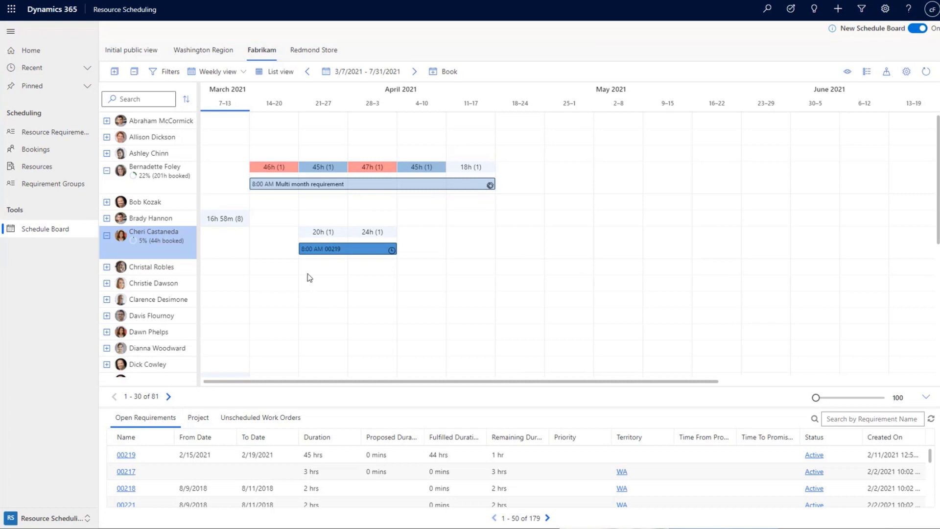
- Start moving the 00219 booking, review the resource filter options, and choose the resource in the row directly below as its target
{"action": "right_click", "coordinate": [323, 252]}
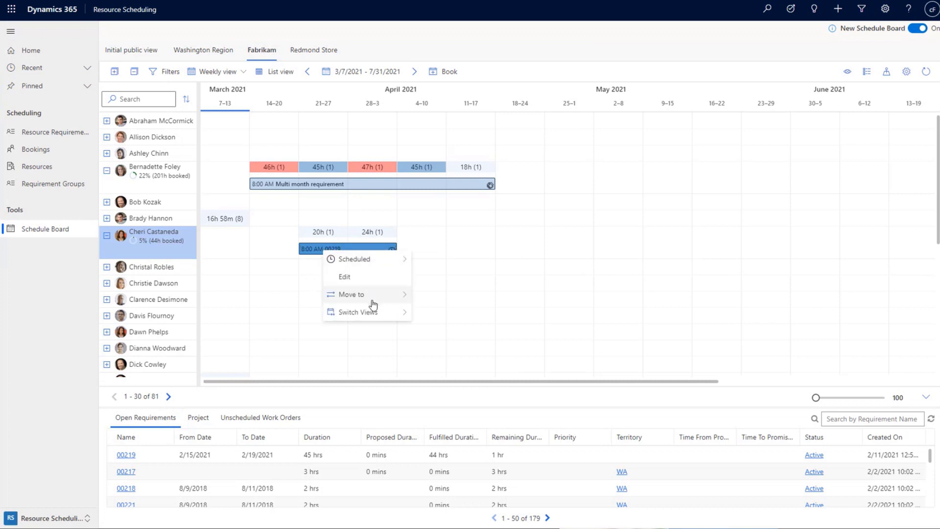
{"action": "mouse_move", "coordinate": [371, 295]}
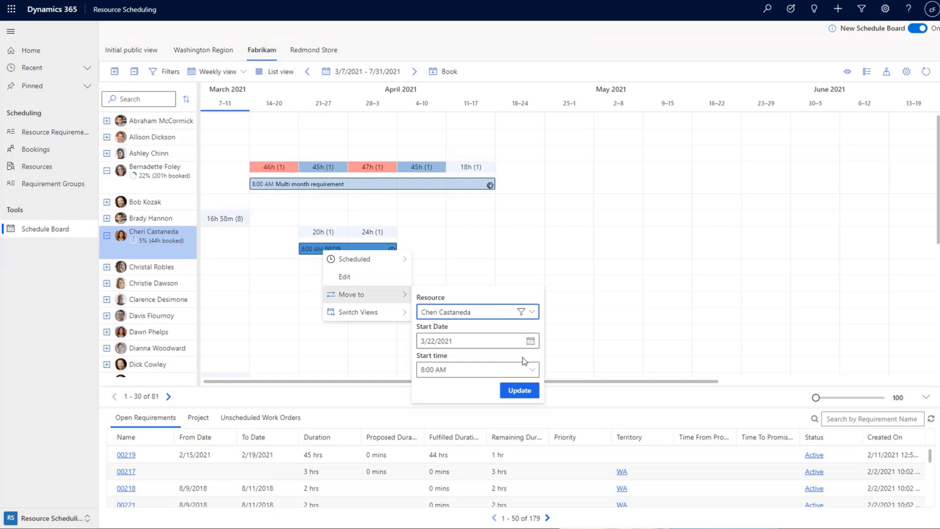
{"action": "left_click", "coordinate": [521, 312]}
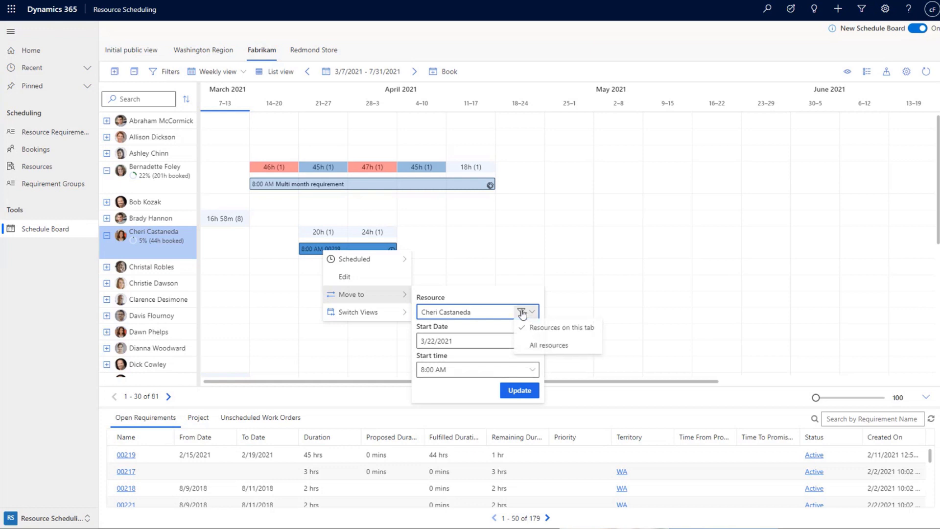
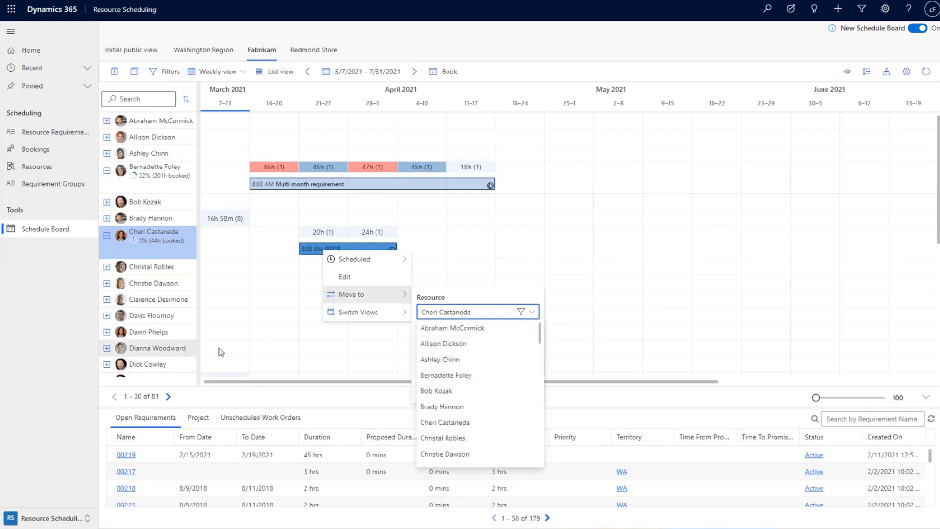
{"action": "left_click", "coordinate": [526, 311]}
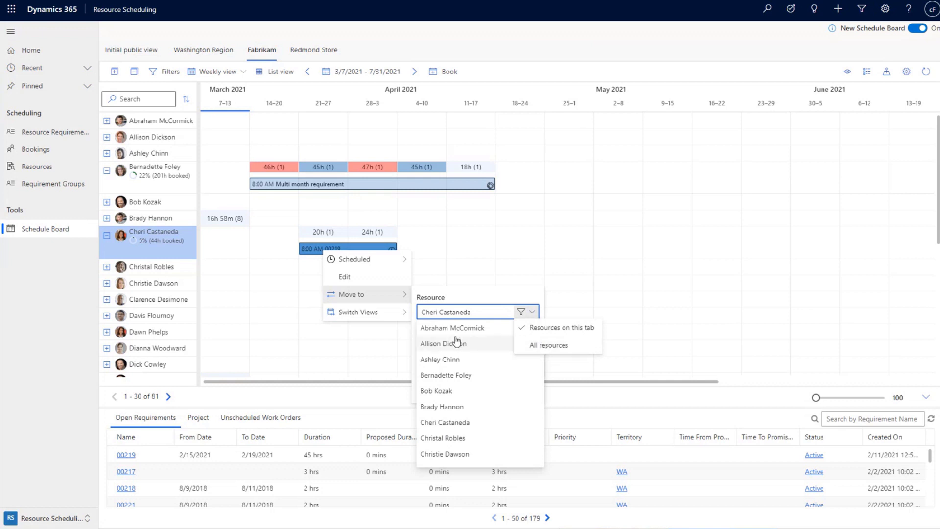
{"action": "left_click", "coordinate": [479, 313]}
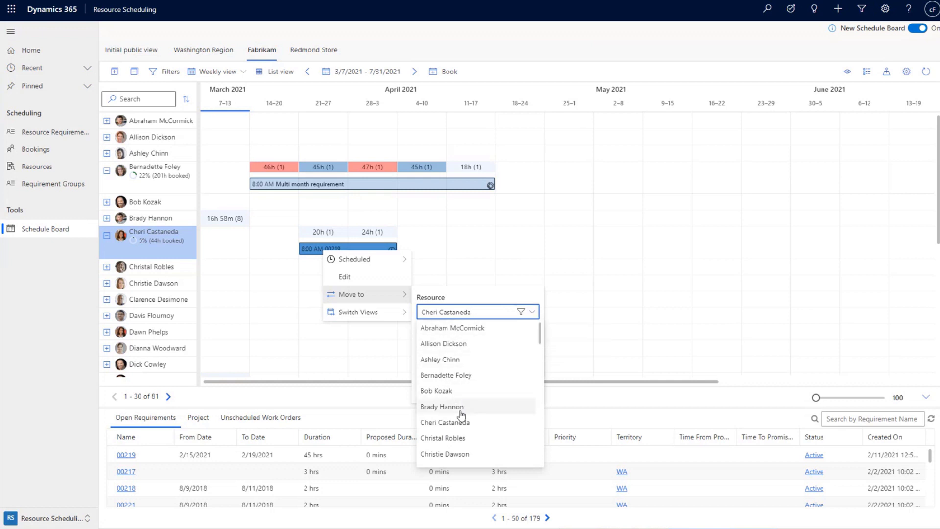
{"action": "left_click", "coordinate": [453, 438]}
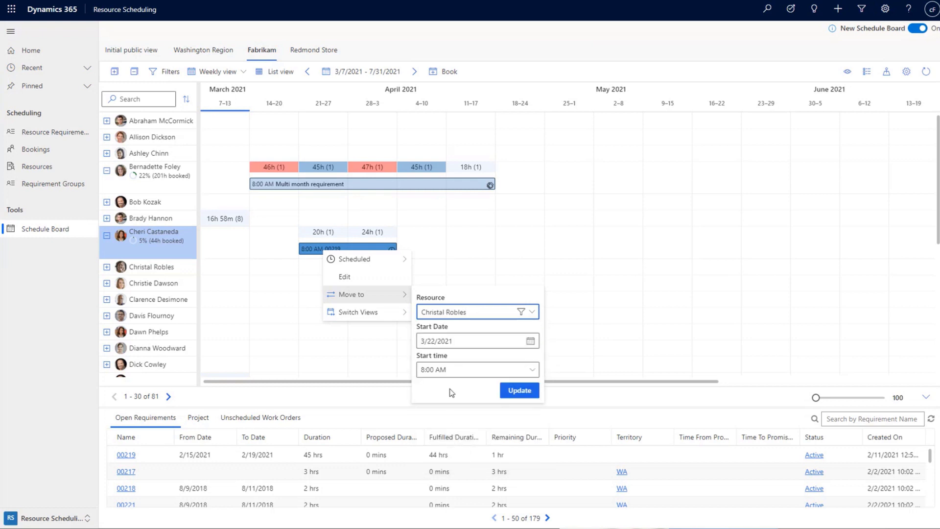
- Set the move's start date to 3/29/2021 with an 8:00 AM start time and apply the move
{"action": "left_click", "coordinate": [532, 341]}
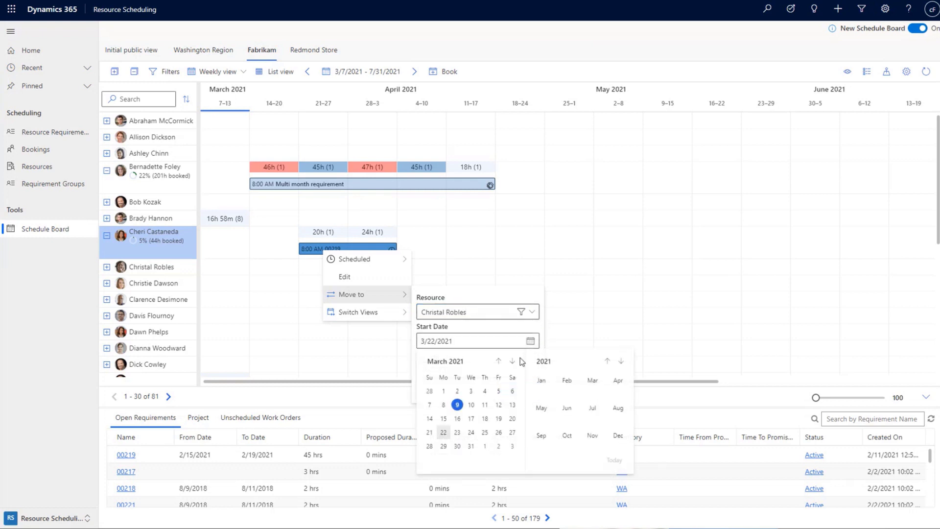
{"action": "left_click", "coordinate": [443, 446]}
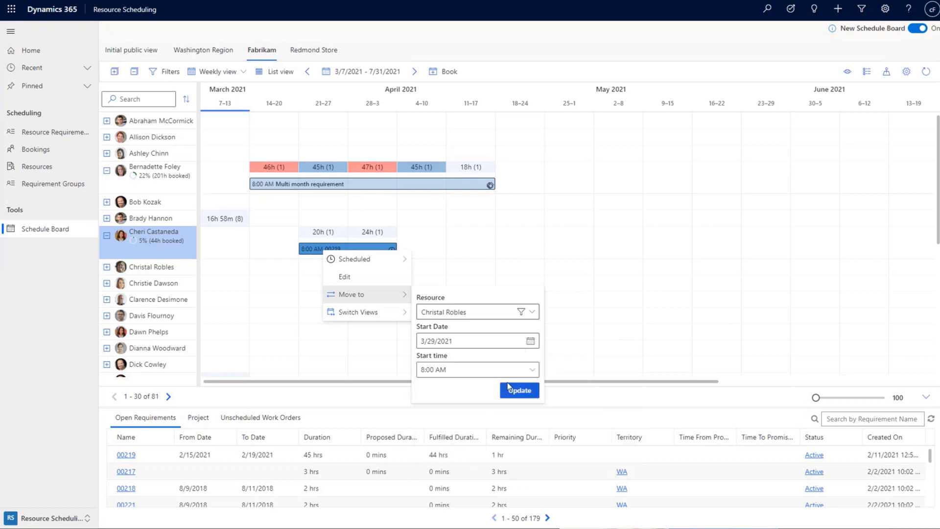
{"action": "left_click", "coordinate": [530, 370]}
{"action": "left_click", "coordinate": [522, 362]}
{"action": "left_click", "coordinate": [522, 391]}
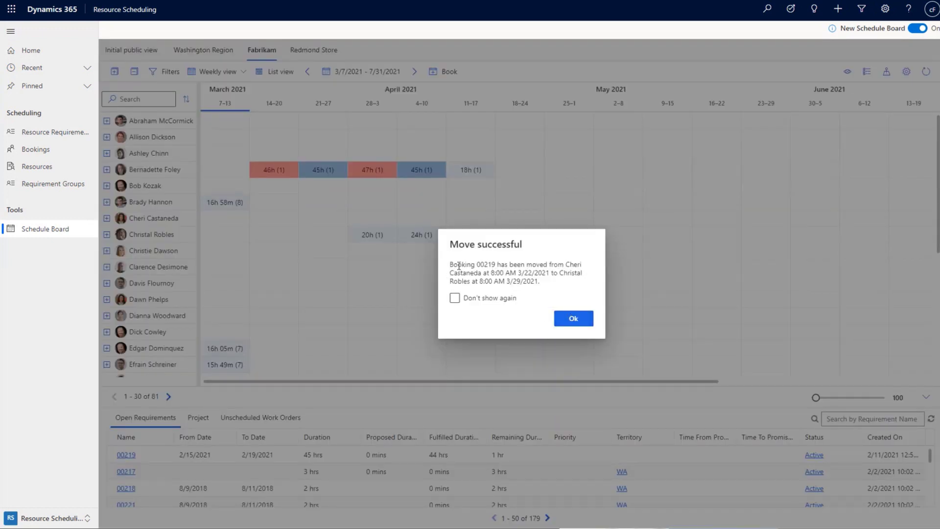
- Read and dismiss the move confirmation, then expand the receiving resource's row to show the 00219 booking
{"action": "left_click_drag", "start_coordinate": [509, 266], "coordinate": [538, 282]}
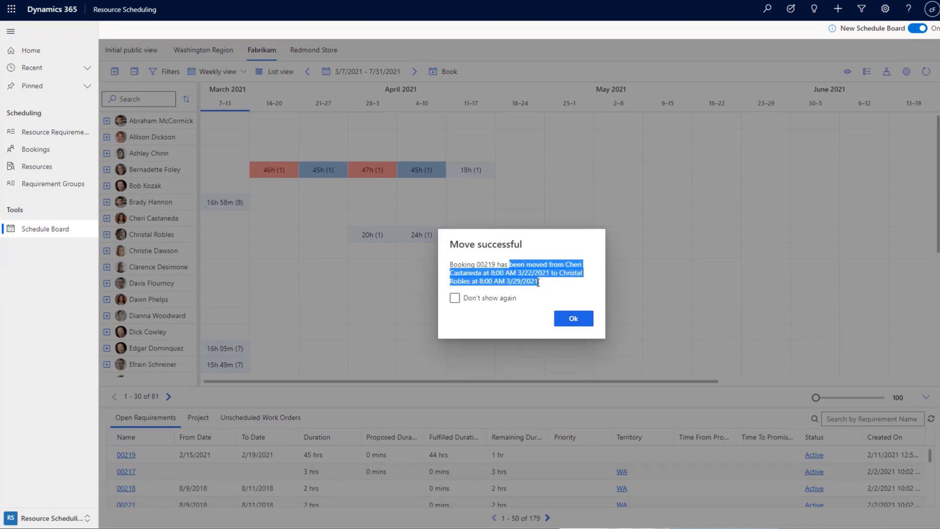
{"action": "left_click", "coordinate": [454, 298]}
{"action": "left_click", "coordinate": [463, 299]}
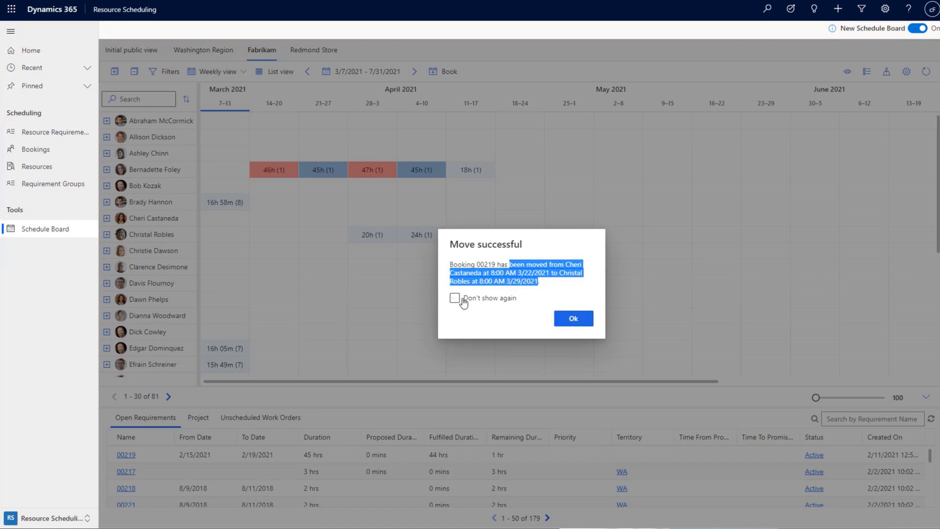
{"action": "left_click", "coordinate": [572, 319]}
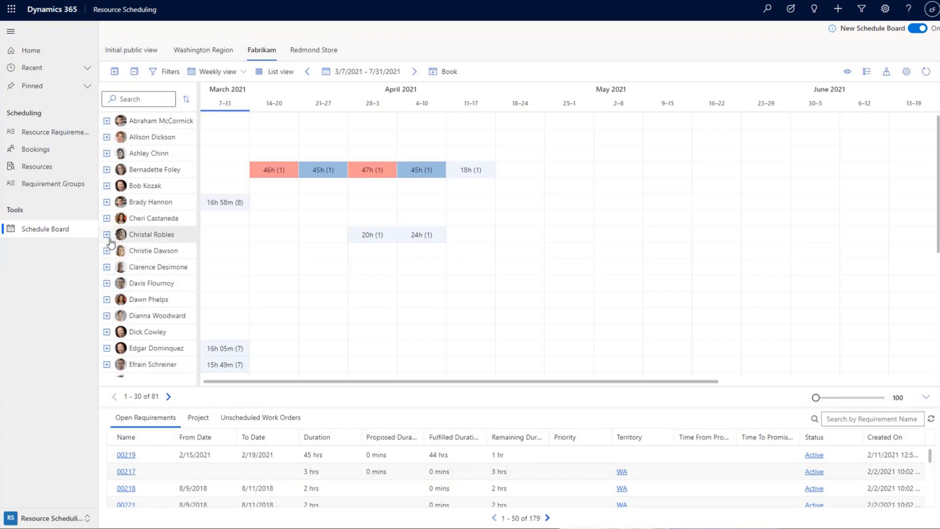
{"action": "left_click", "coordinate": [107, 235]}
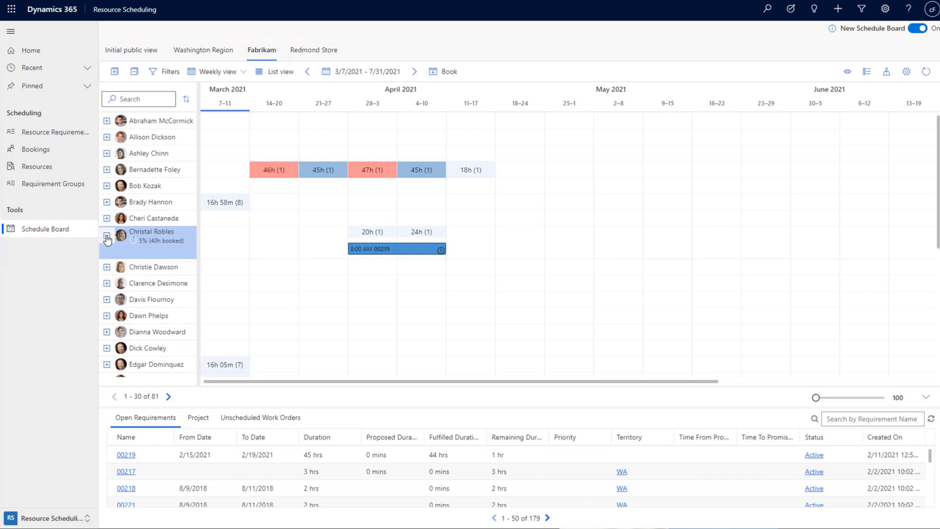
- Move the 00219 booking to the resource two rows above, keeping it in the same two weeks, and dismiss the confirmation
{"action": "mouse_move", "coordinate": [392, 254]}
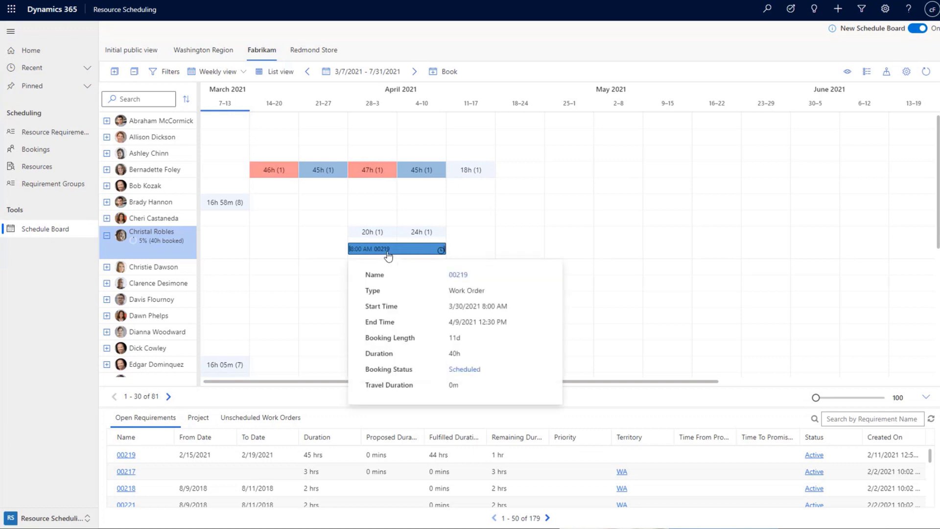
{"action": "left_click_drag", "start_coordinate": [393, 250], "coordinate": [410, 203]}
{"action": "left_click", "coordinate": [522, 309]}
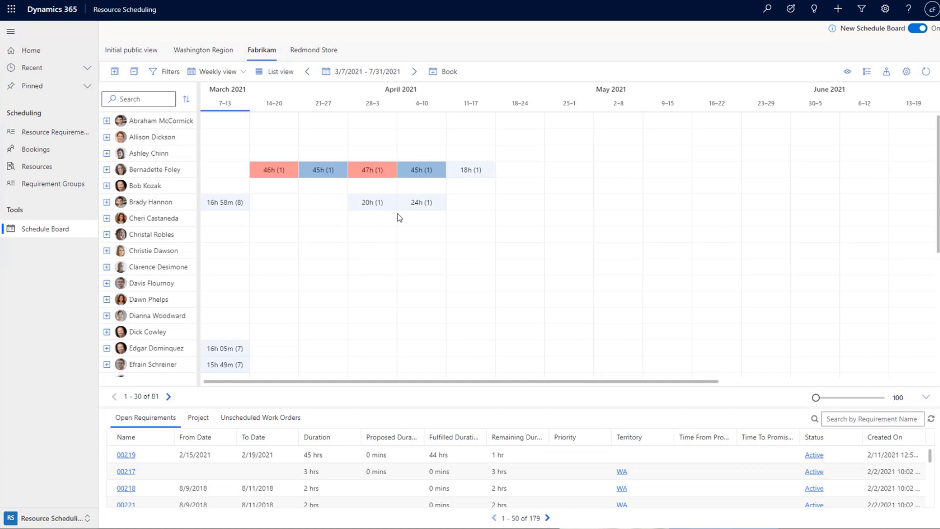
- Switch the board to the monthly view and expand the resources holding the 00219 and Multi month requirement bookings to check their monthly hours
{"action": "left_click", "coordinate": [234, 72]}
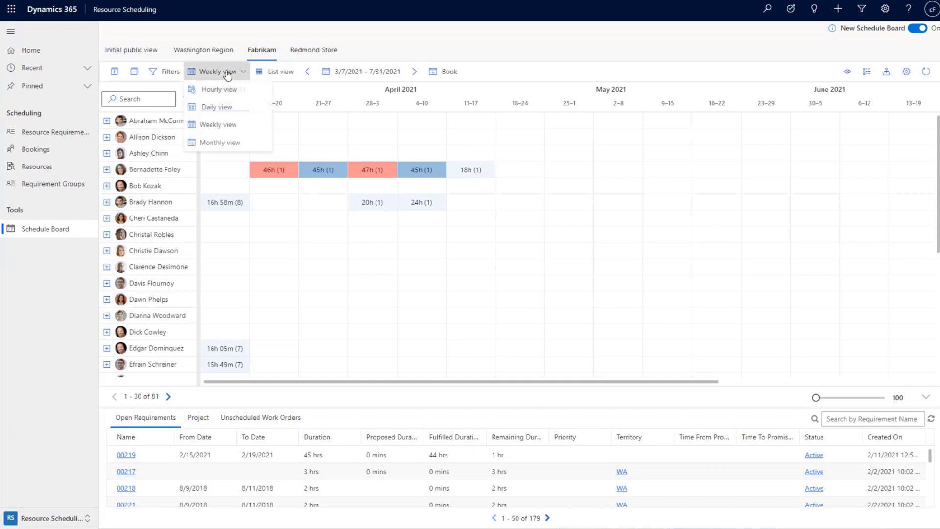
{"action": "left_click", "coordinate": [222, 147]}
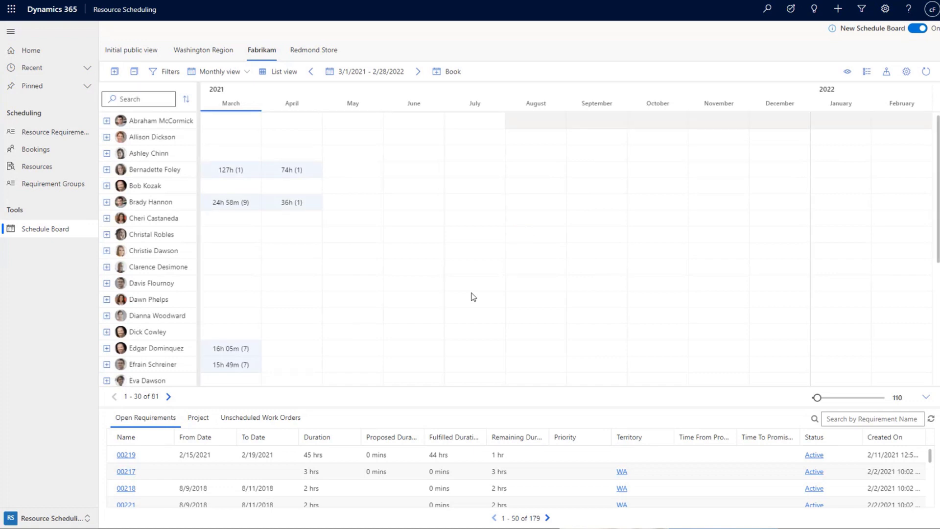
{"action": "left_click", "coordinate": [107, 202]}
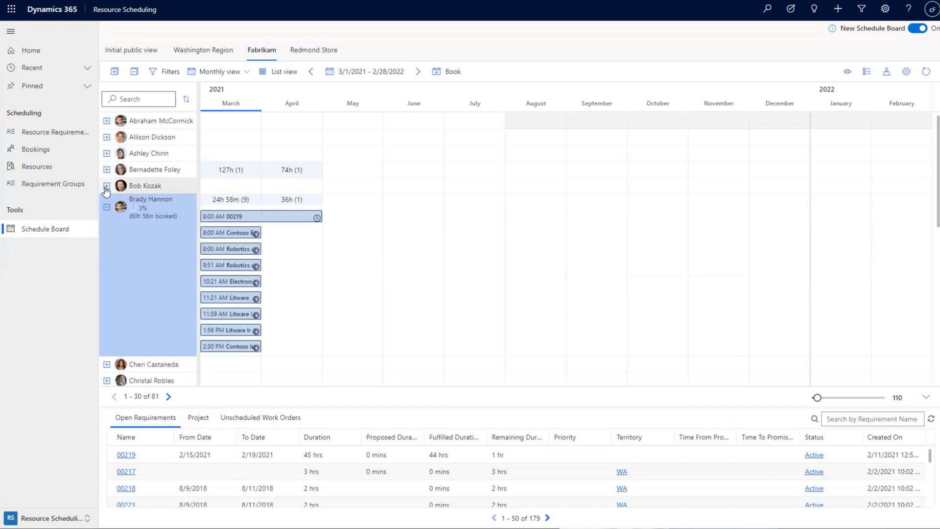
{"action": "left_click", "coordinate": [106, 169]}
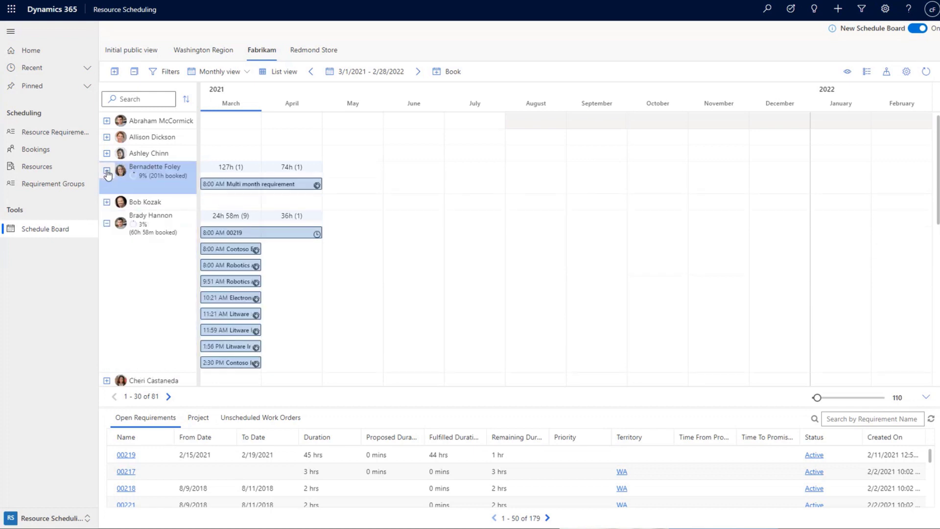
- Collapse the two expanded resource rows and clear the resource selected for the new booking
{"action": "left_click", "coordinate": [273, 185]}
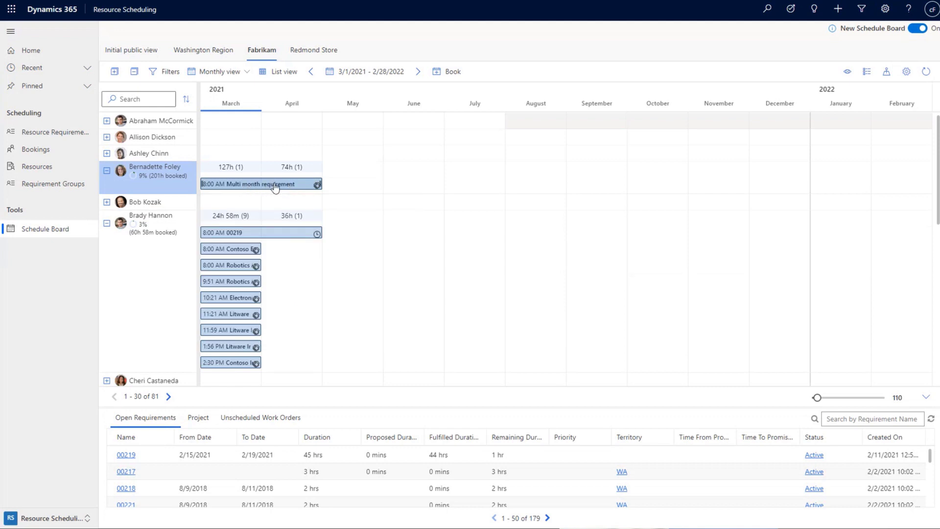
{"action": "left_click", "coordinate": [111, 180]}
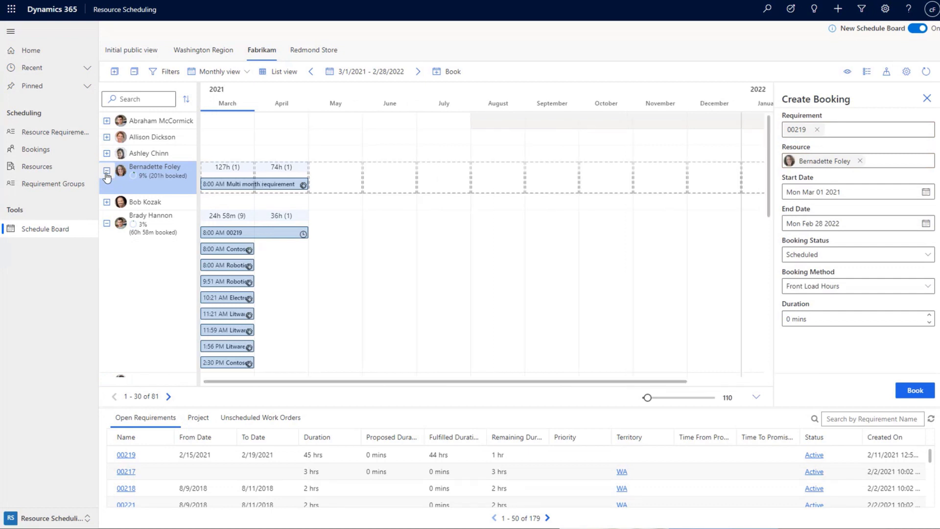
{"action": "left_click", "coordinate": [106, 172]}
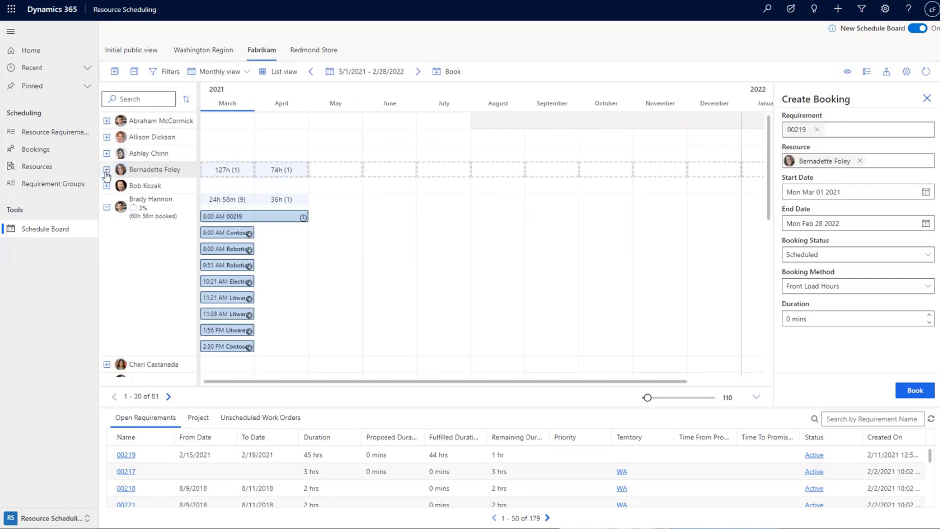
{"action": "left_click", "coordinate": [106, 207]}
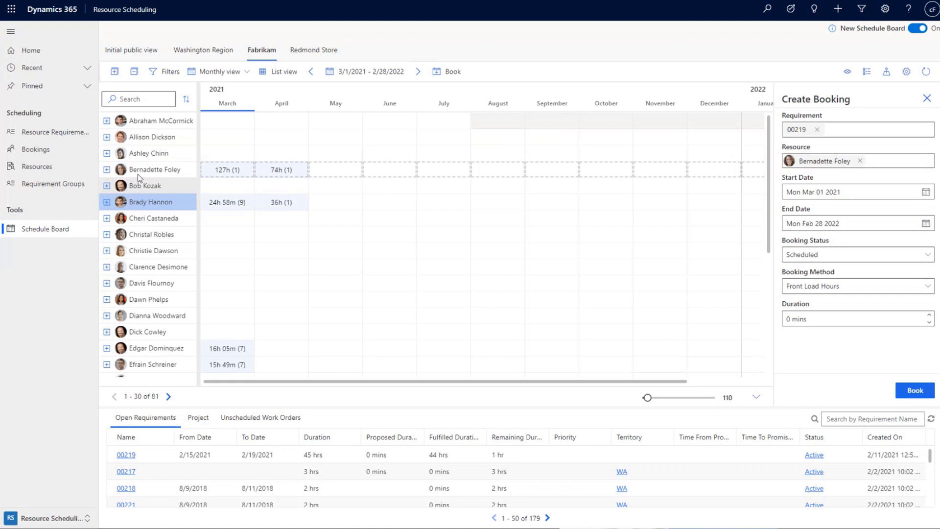
{"action": "left_click", "coordinate": [157, 171]}
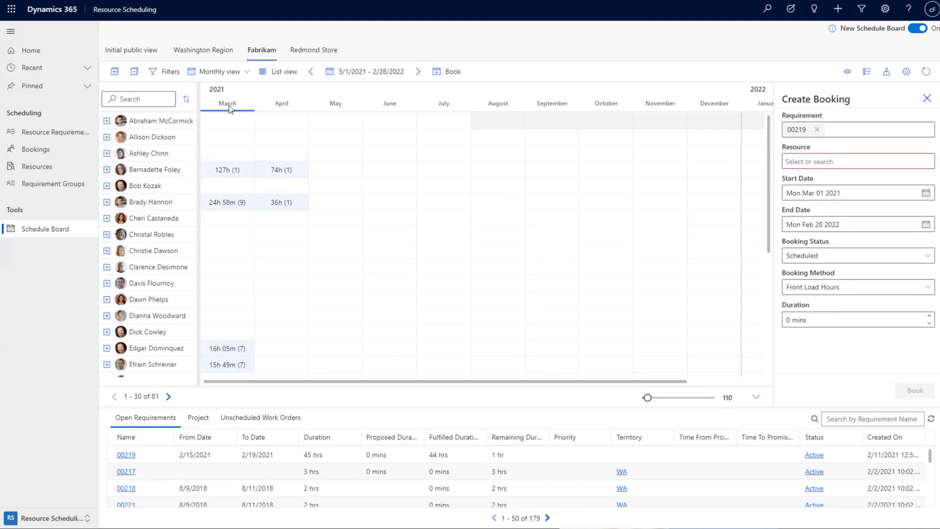
- Switch the board to the hourly view and examine the resources' bookings on 3/9/2021 and 3/10/2021
{"action": "left_click", "coordinate": [220, 72]}
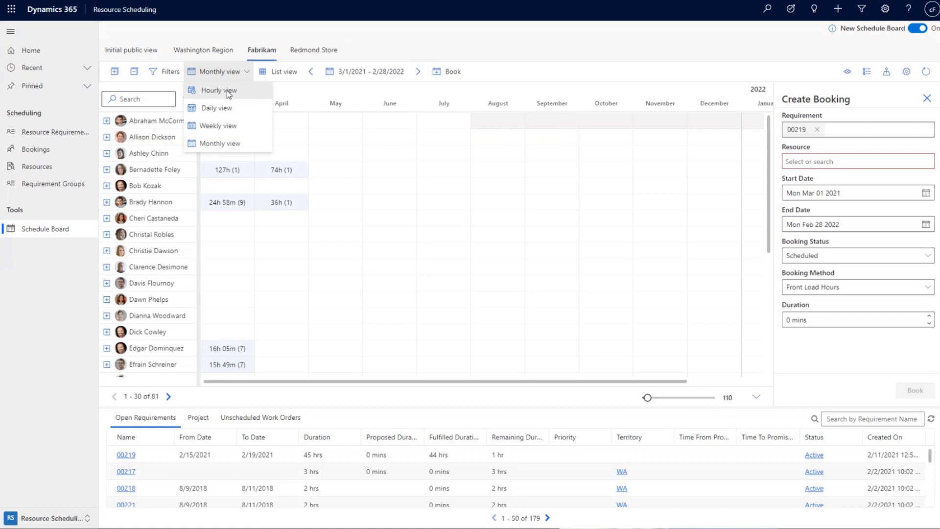
{"action": "left_click", "coordinate": [219, 90]}
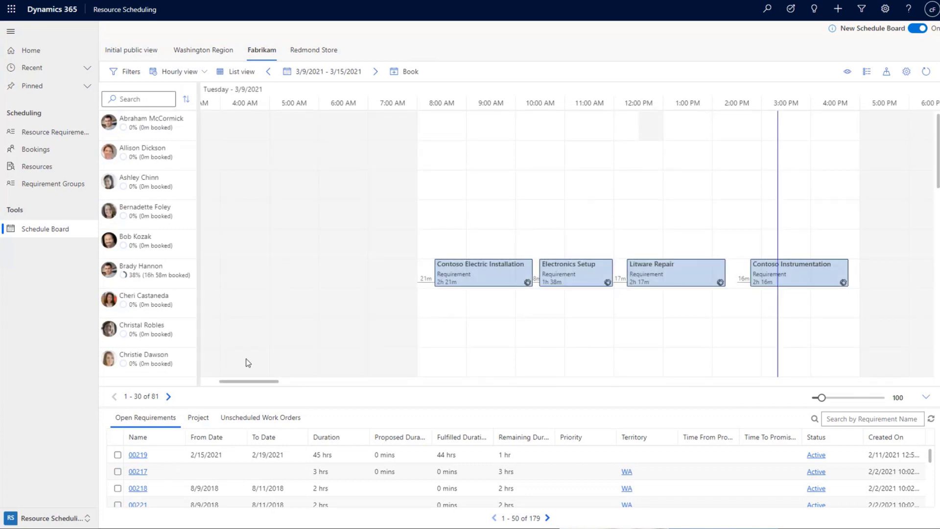
{"action": "left_click_drag", "start_coordinate": [249, 381], "coordinate": [262, 388]}
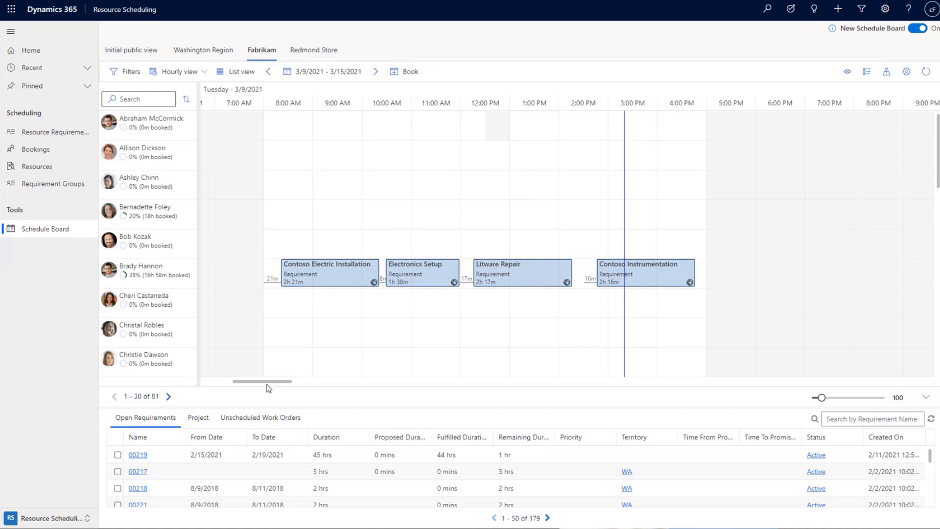
{"action": "mouse_move", "coordinate": [268, 384]}
{"action": "left_mouse_down"}
{"action": "mouse_move", "coordinate": [230, 385]}
{"action": "mouse_move", "coordinate": [269, 387]}
{"action": "left_mouse_up"}
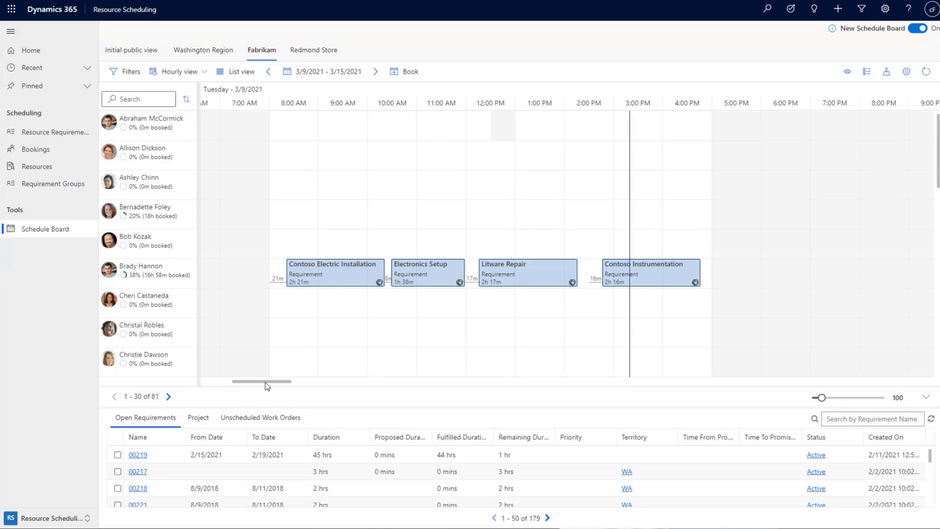
{"action": "left_click_drag", "start_coordinate": [266, 383], "coordinate": [330, 386]}
{"action": "left_click_drag", "start_coordinate": [335, 386], "coordinate": [340, 390]}
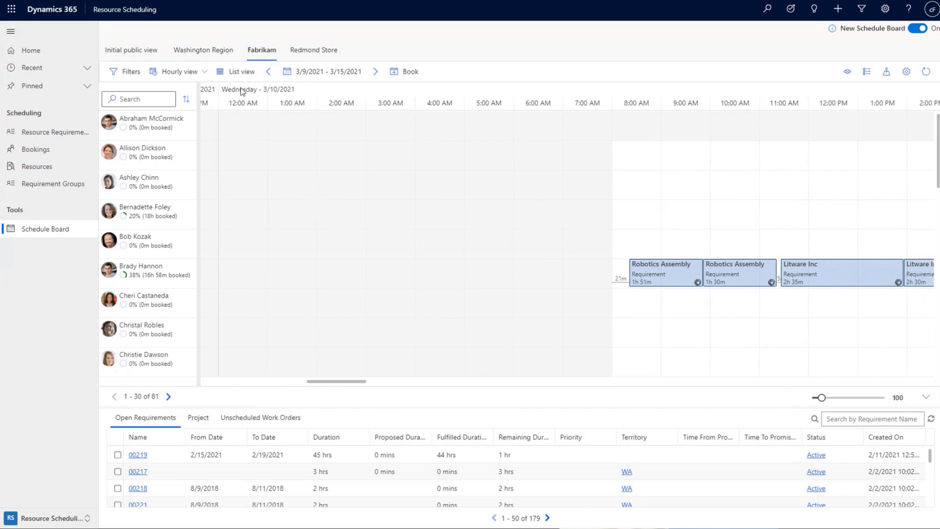
{"action": "left_click_drag", "start_coordinate": [341, 387], "coordinate": [273, 395]}
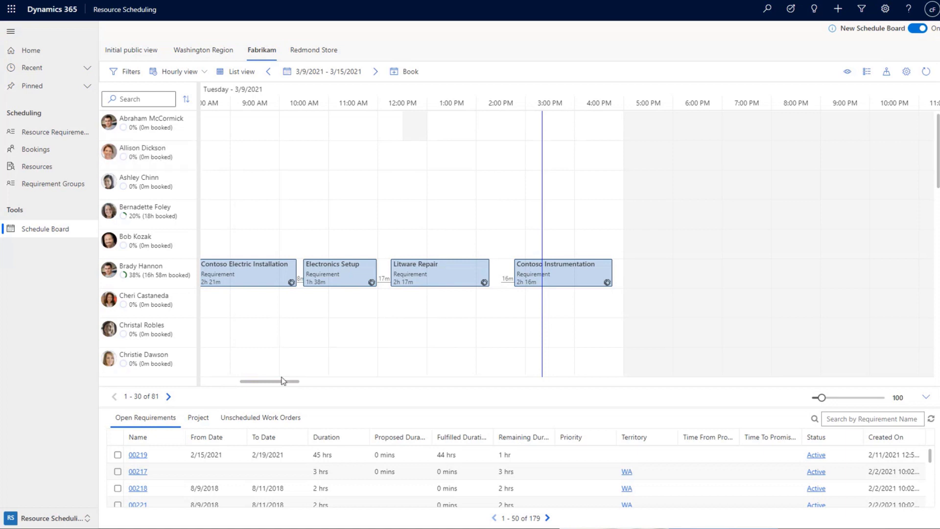
{"action": "left_click_drag", "start_coordinate": [279, 383], "coordinate": [273, 388]}
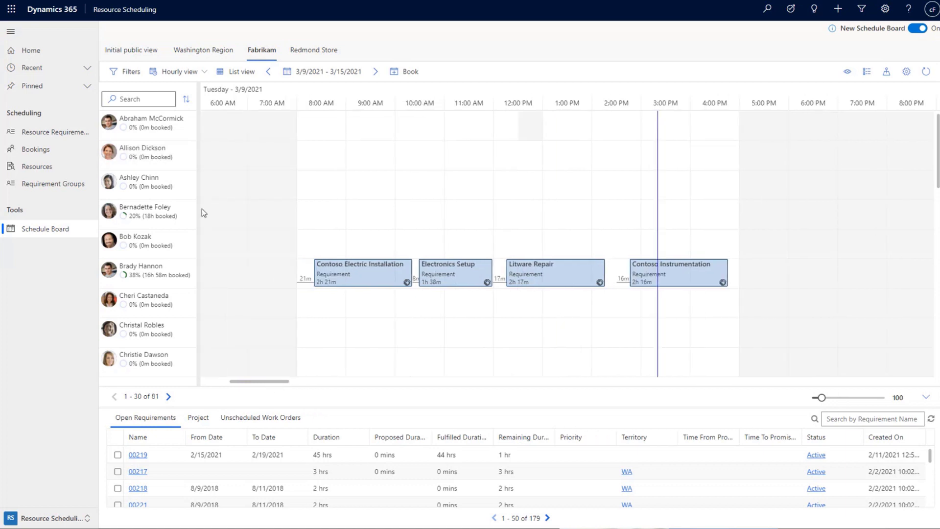
- Open the Initial public view board and switch it to the hourly view
{"action": "left_click", "coordinate": [134, 58]}
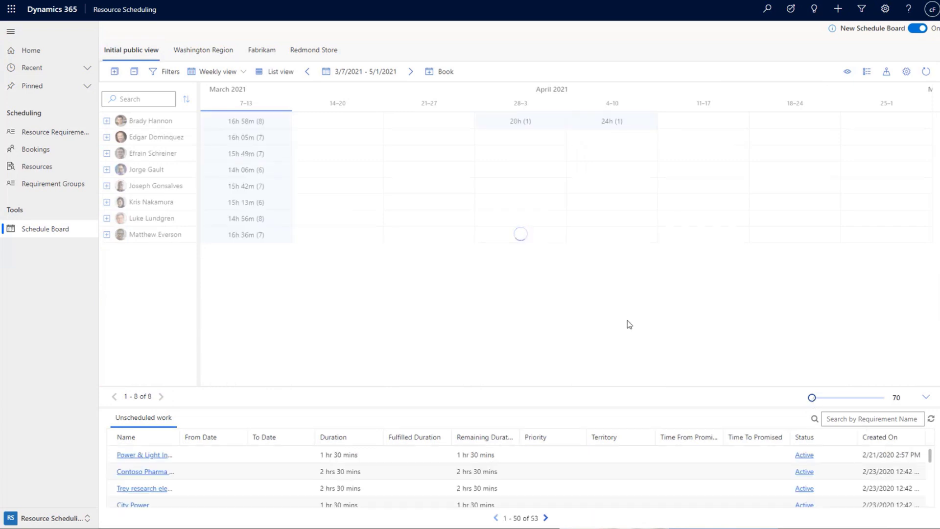
{"action": "left_click", "coordinate": [223, 72]}
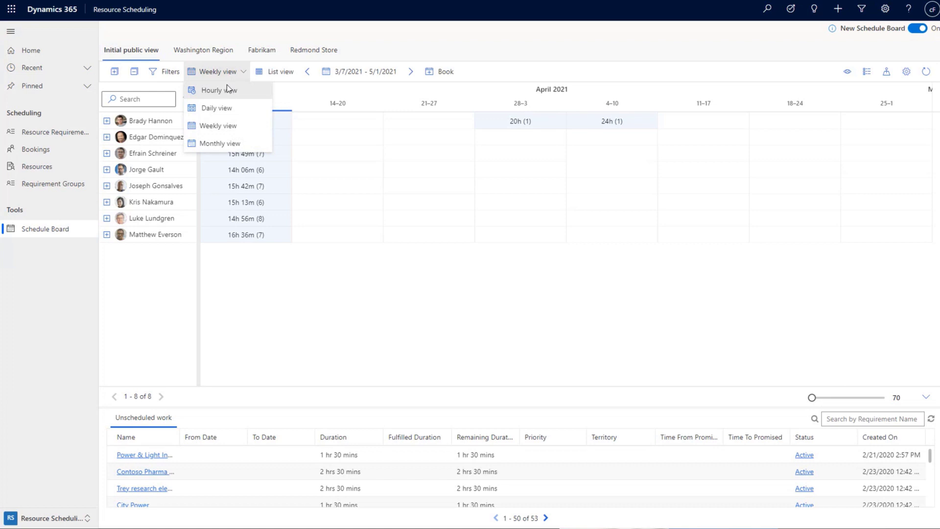
{"action": "left_click", "coordinate": [227, 89]}
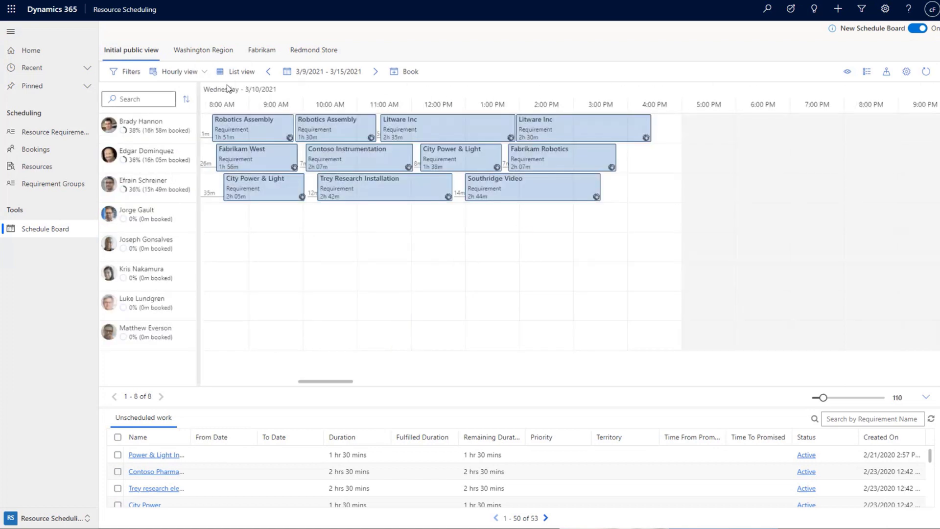
- Display a widened map beside the hourly bookings and review the board's filters without changing them
{"action": "left_click", "coordinate": [889, 74]}
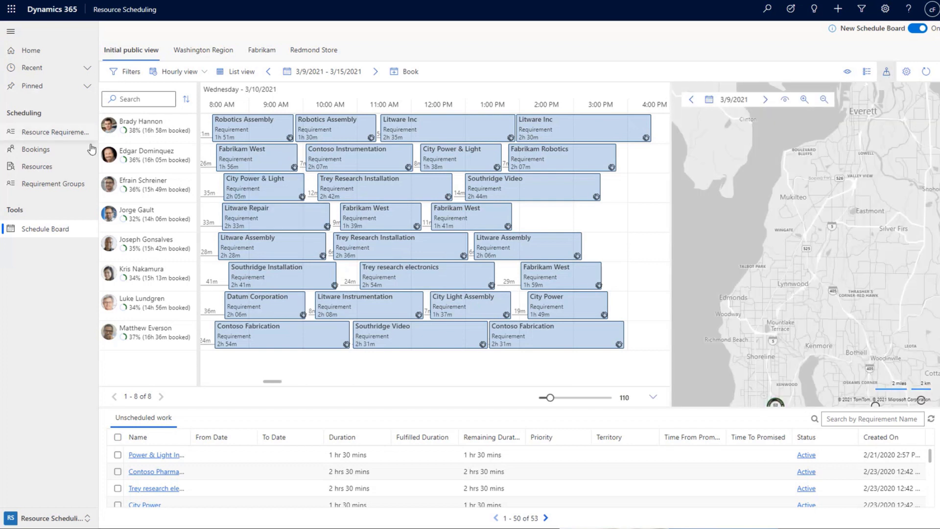
{"action": "left_click", "coordinate": [131, 73]}
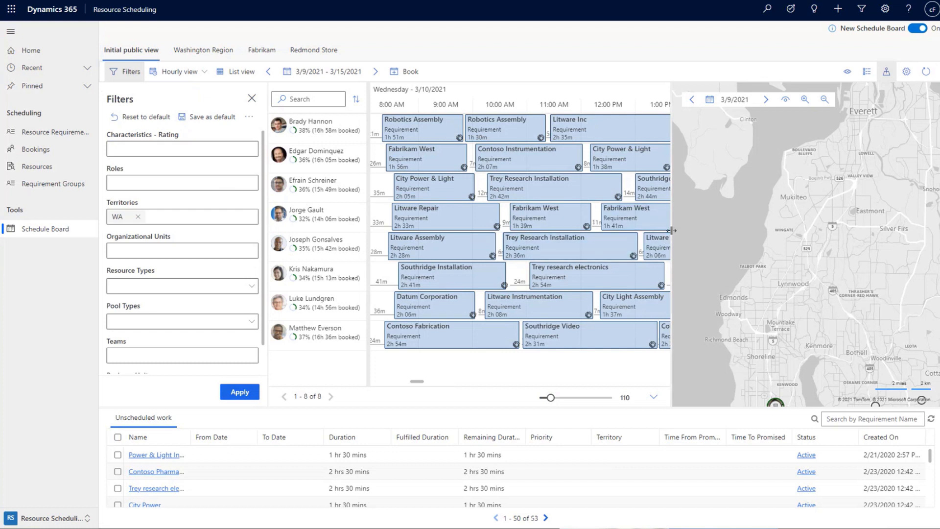
{"action": "left_click_drag", "start_coordinate": [672, 230], "coordinate": [402, 249]}
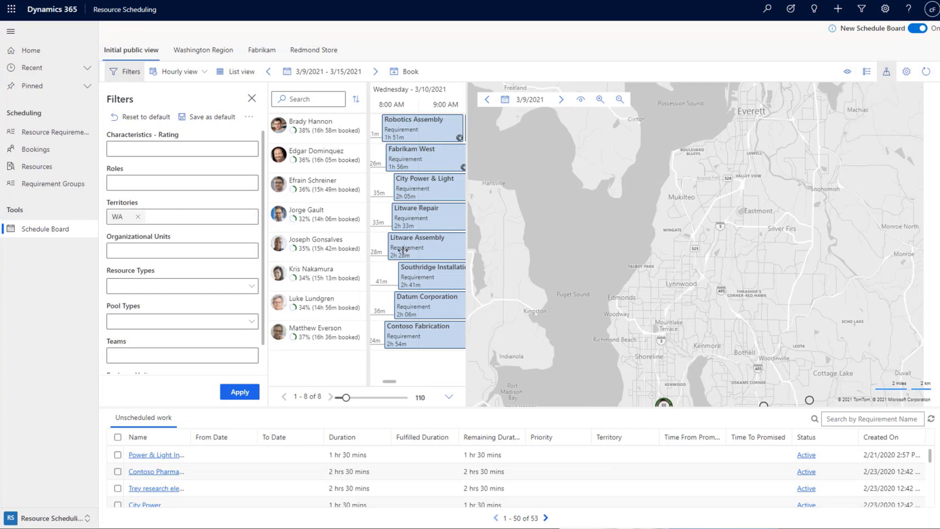
{"action": "left_click", "coordinate": [251, 98]}
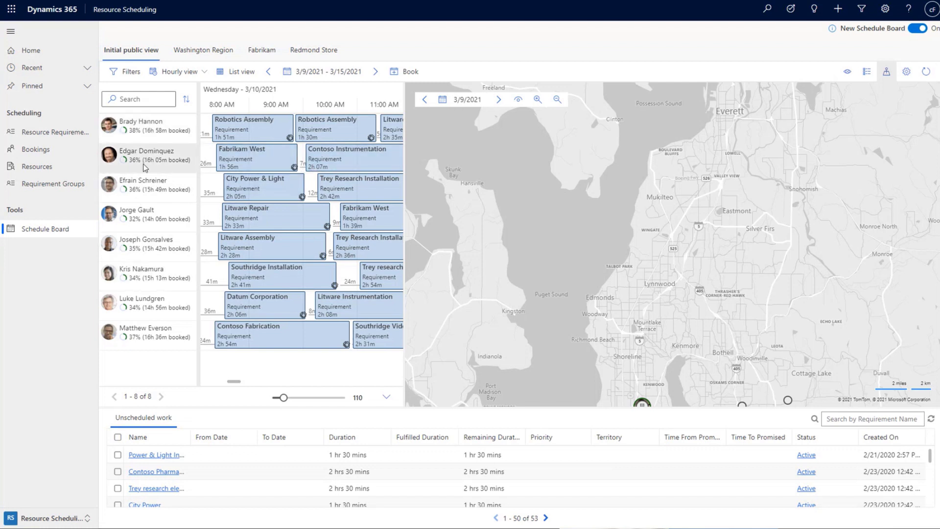
- Show the first listed resource's 3/9/2021 route on the map and hide the organizational units
{"action": "left_click", "coordinate": [154, 141]}
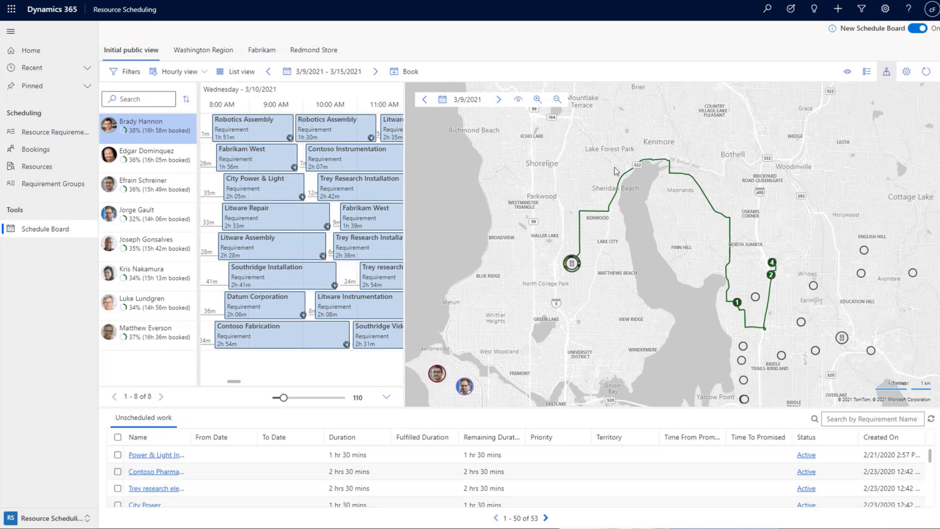
{"action": "left_click", "coordinate": [517, 100]}
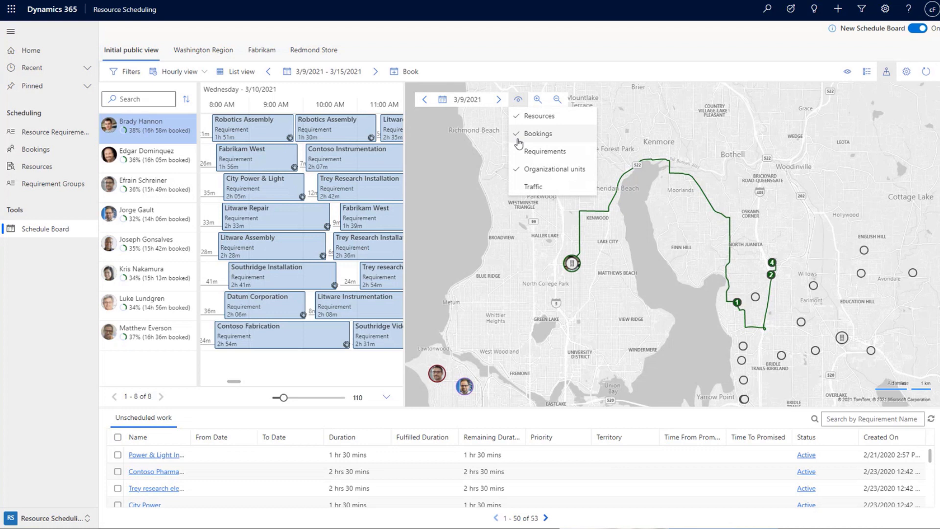
{"action": "left_click", "coordinate": [528, 169]}
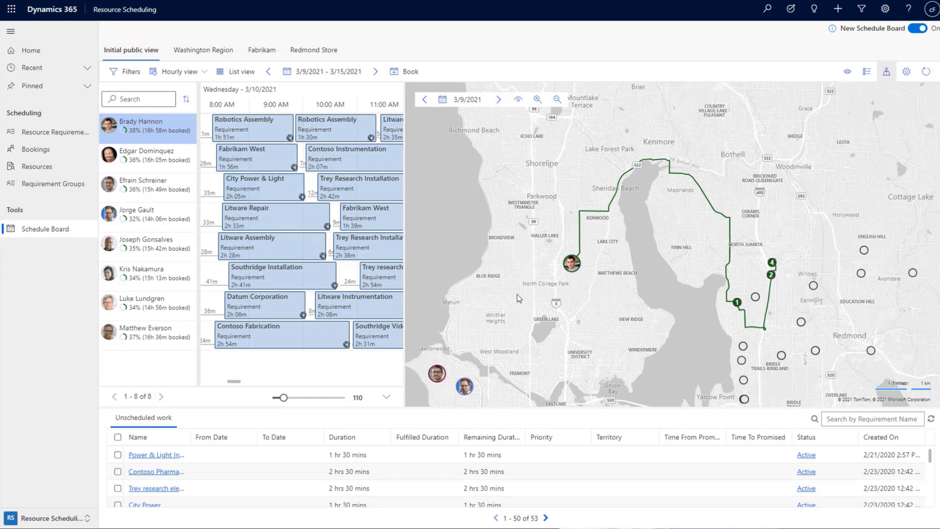
- Narrow the map to give the bookings more room and bring the 3/9/2021 workday into view
{"action": "left_click", "coordinate": [576, 268]}
{"action": "left_click", "coordinate": [329, 185]}
{"action": "left_click_drag", "start_coordinate": [405, 264], "coordinate": [572, 267]}
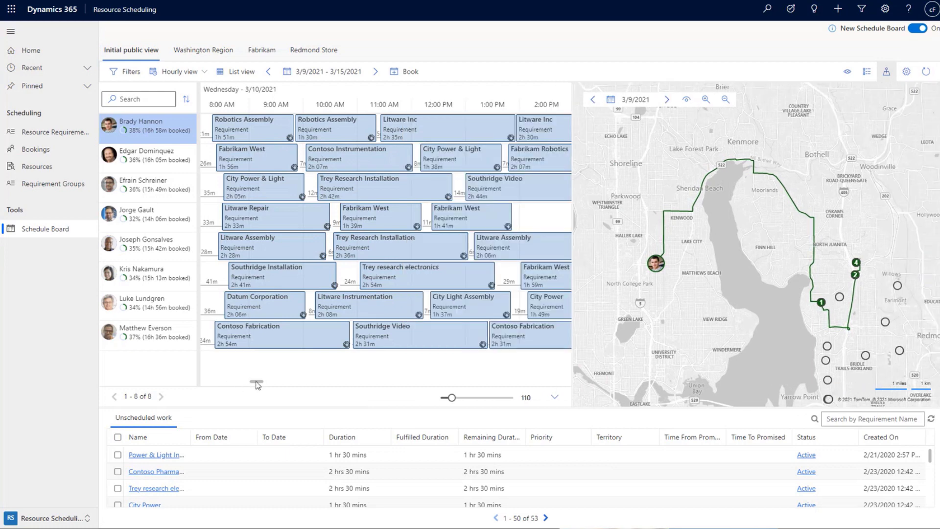
{"action": "left_click_drag", "start_coordinate": [256, 381], "coordinate": [227, 383]}
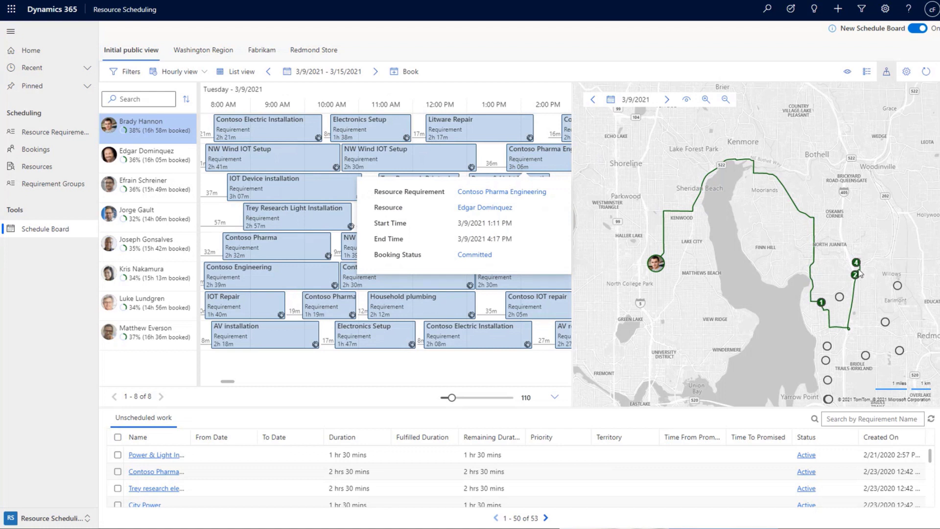
{"action": "key", "text": "ctrl+plus"}
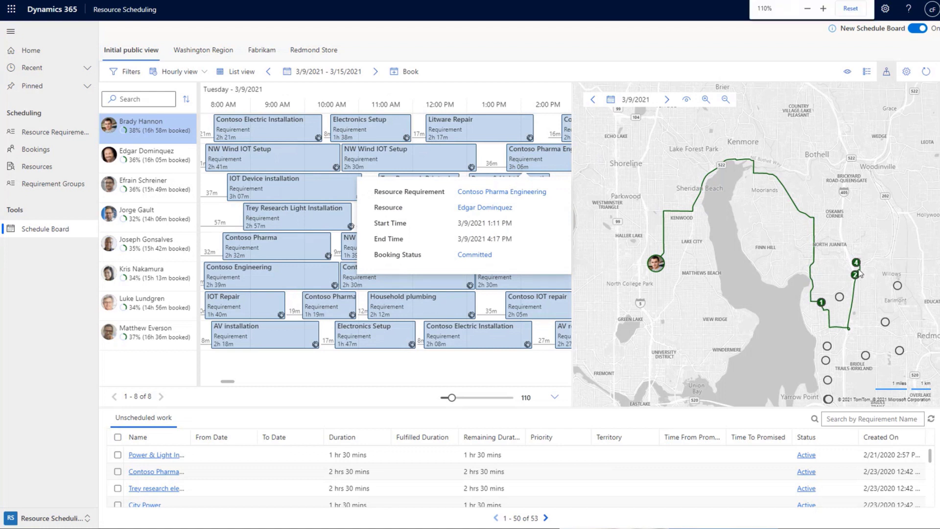
{"action": "key", "text": "ctrl+plus"}
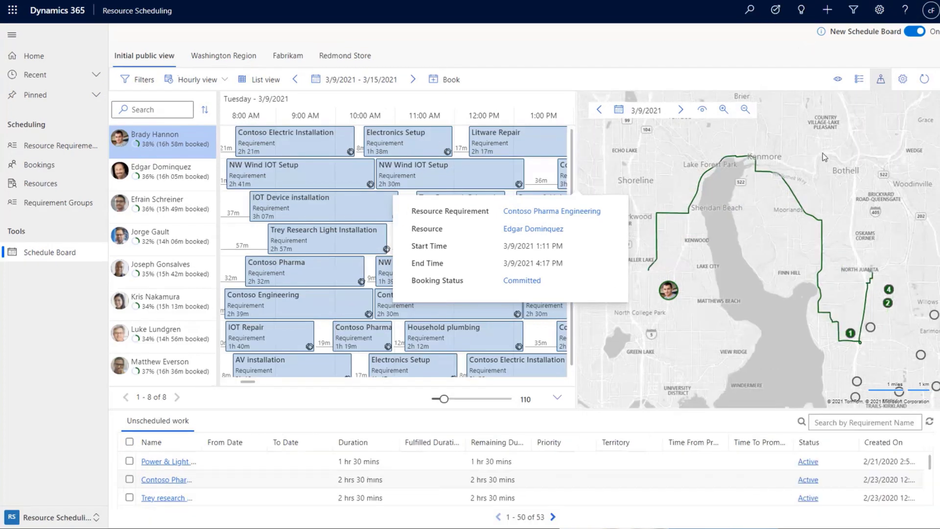
{"action": "key", "text": "ctrl+minus"}
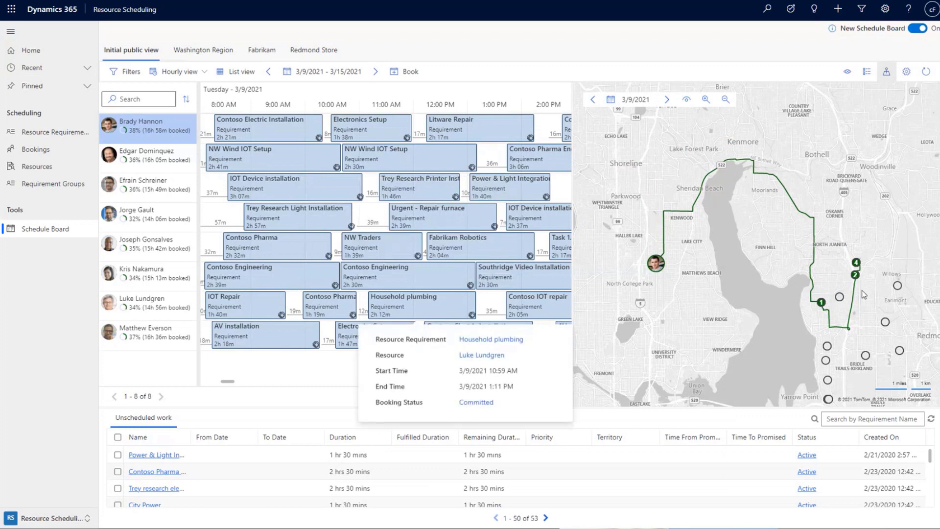
- Show the second listed resource's route on the map and add the requirements as map pins
{"action": "left_click", "coordinate": [158, 166]}
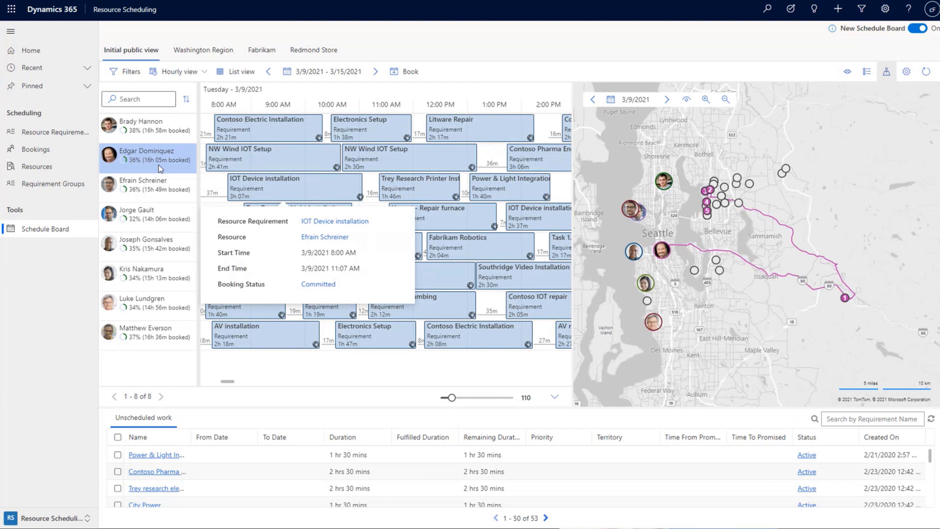
{"action": "left_click", "coordinate": [686, 100]}
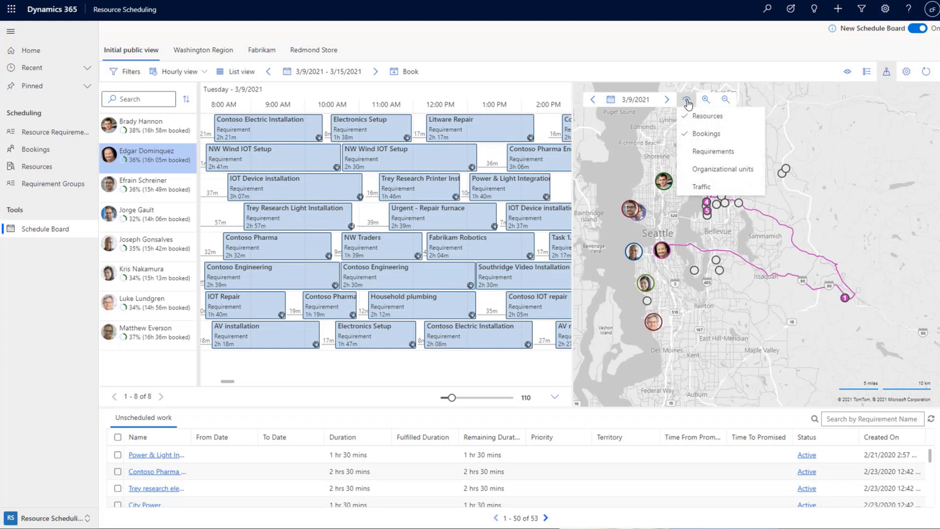
{"action": "left_click", "coordinate": [705, 153]}
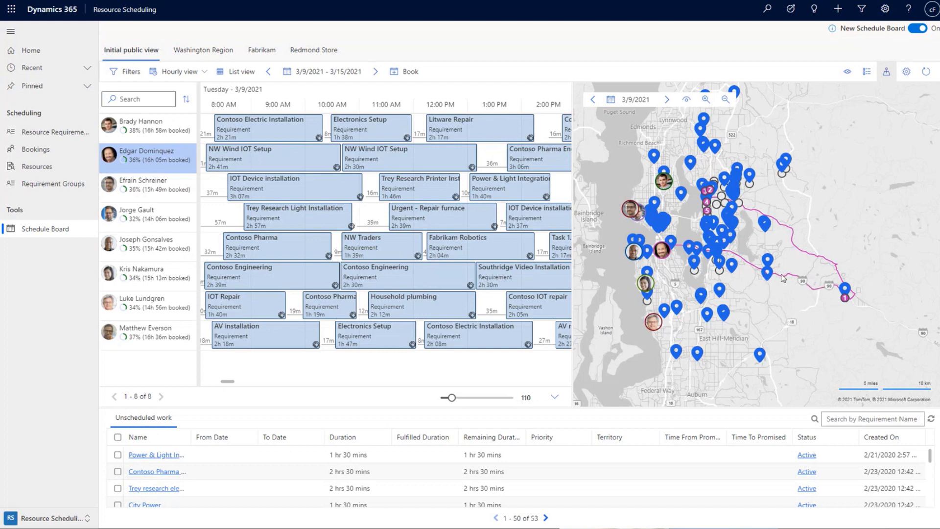
{"action": "mouse_move", "coordinate": [769, 283]}
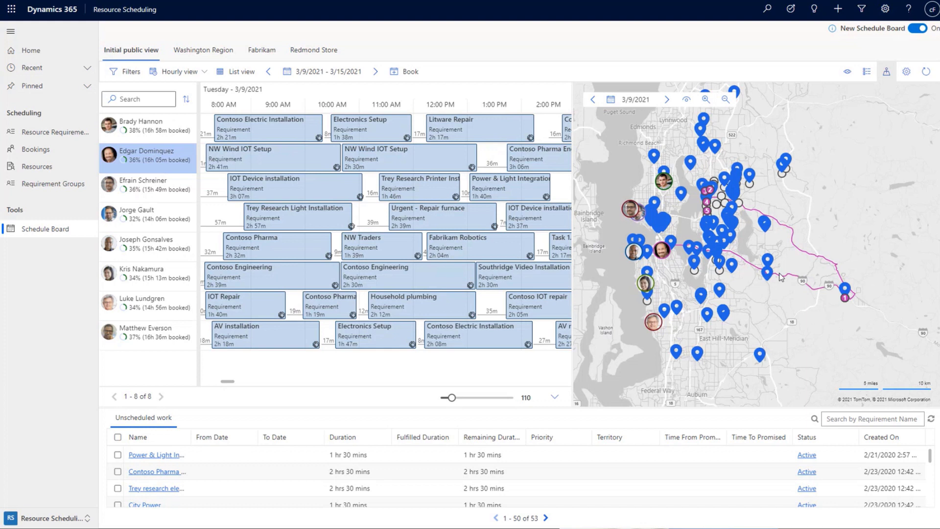
- Hide the map so the full 3/9/2021 workday of all resources' bookings is in view
{"action": "left_click", "coordinate": [887, 72]}
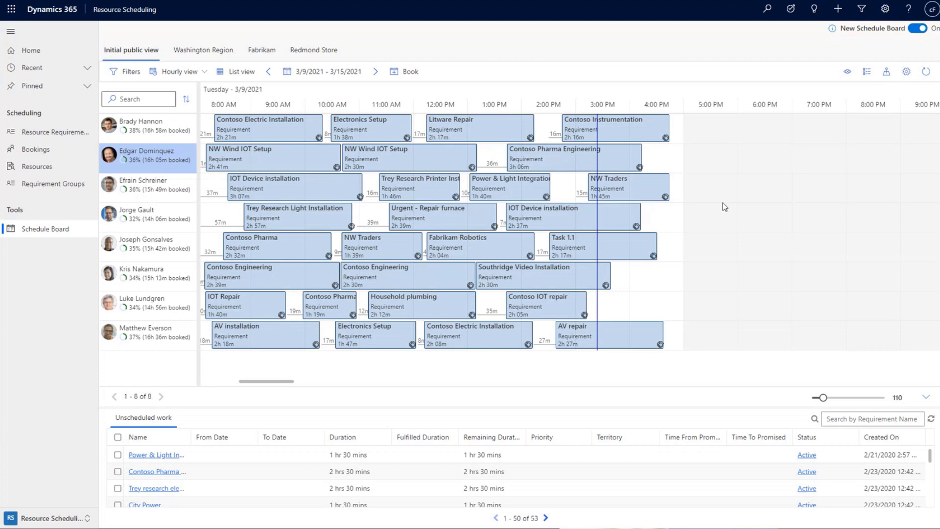
{"action": "left_click", "coordinate": [887, 72]}
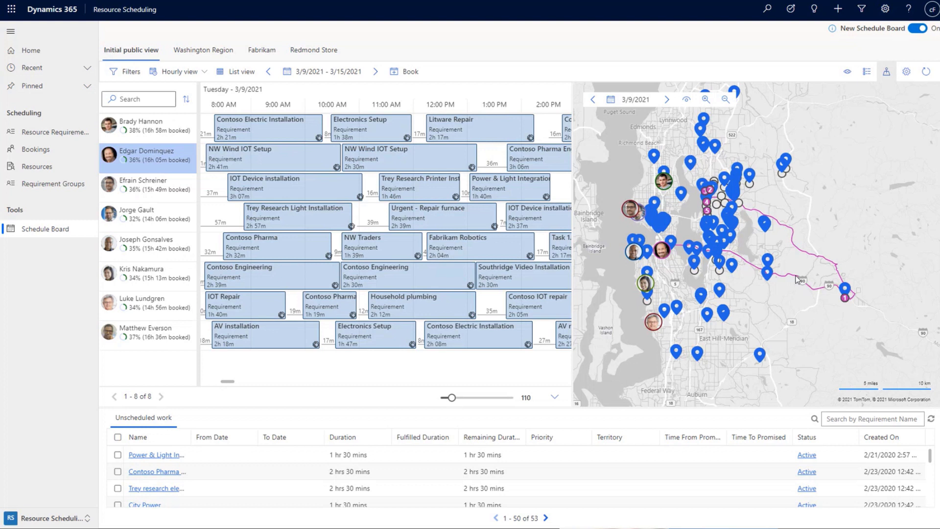
{"action": "left_click", "coordinate": [886, 74]}
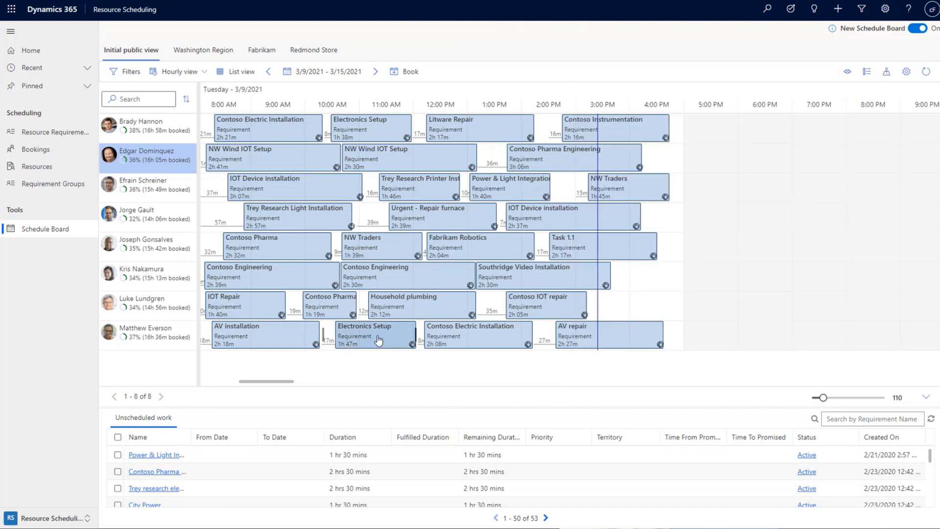
{"action": "left_click_drag", "start_coordinate": [290, 387], "coordinate": [286, 387]}
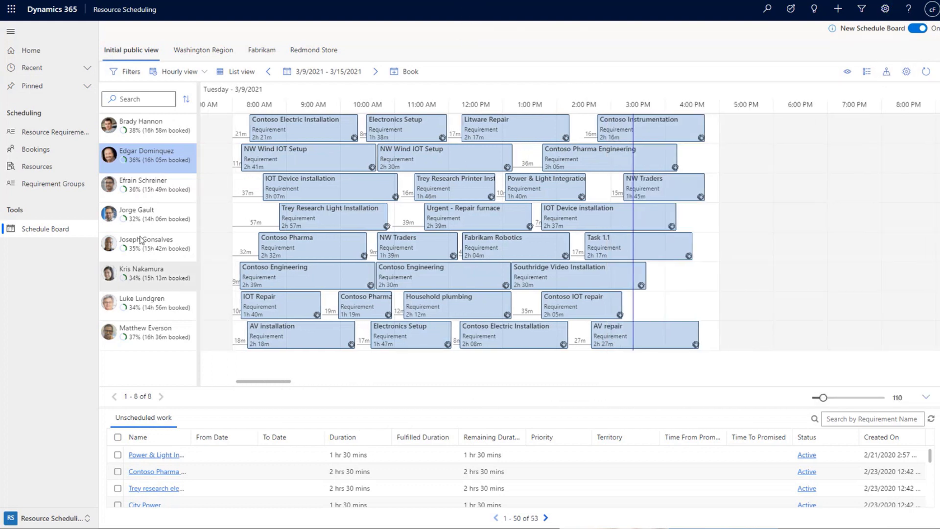
- View the second listed resource's card with skills and roles, and check the available actions for the third resource
{"action": "right_click", "coordinate": [158, 168]}
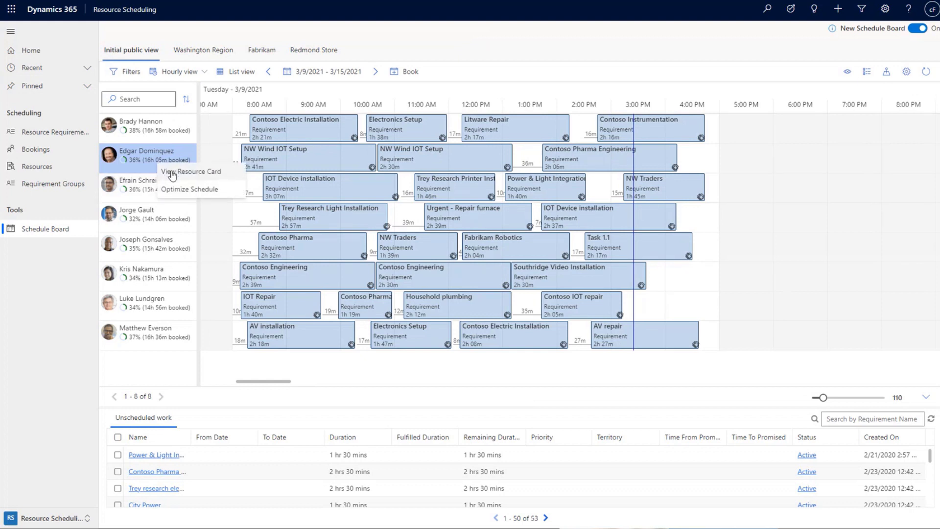
{"action": "left_click", "coordinate": [171, 175]}
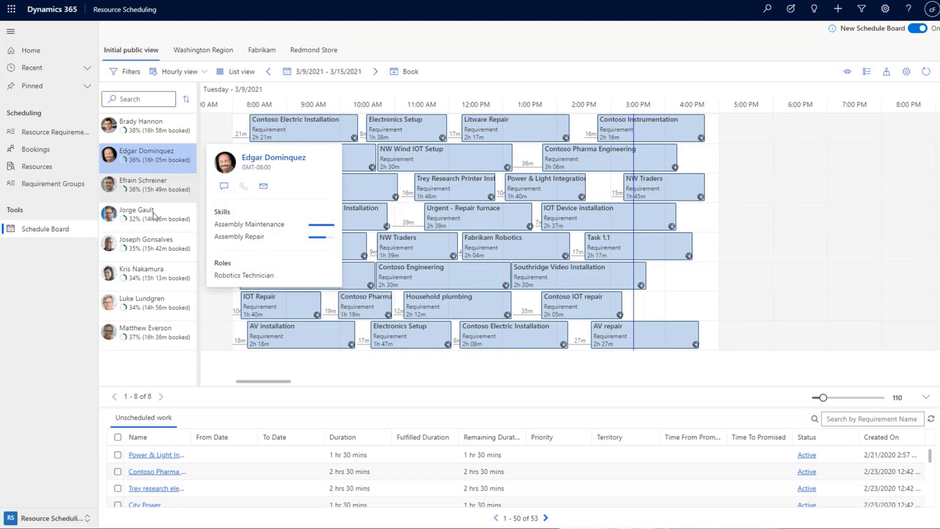
{"action": "right_click", "coordinate": [145, 197]}
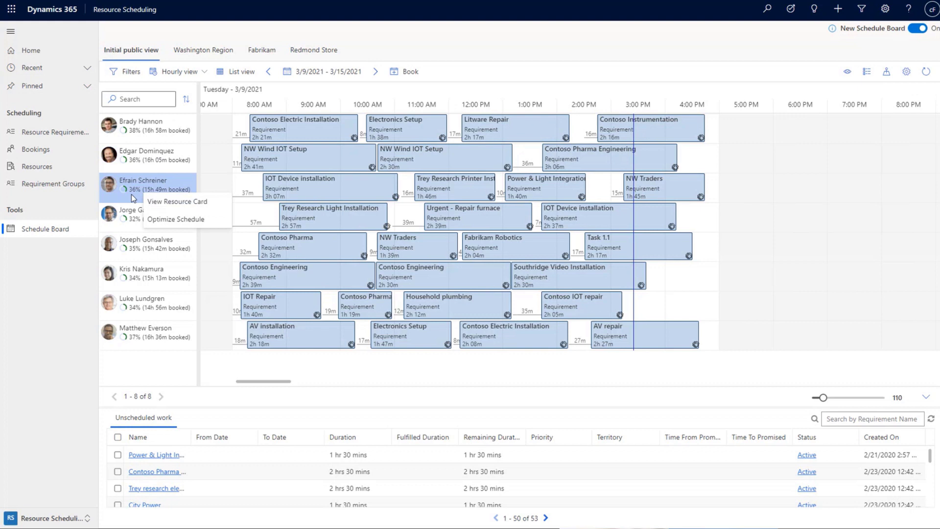
{"action": "left_click", "coordinate": [539, 366]}
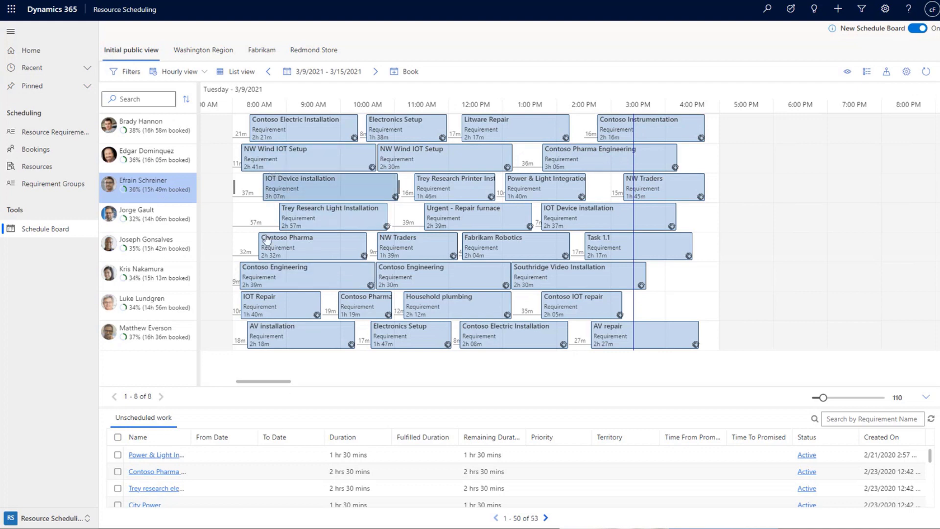
{"action": "mouse_move", "coordinate": [399, 304]}
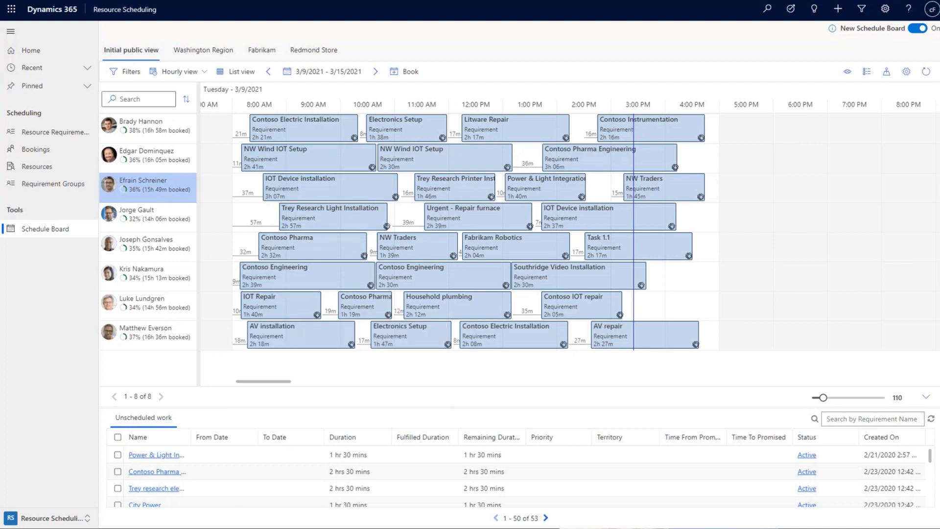
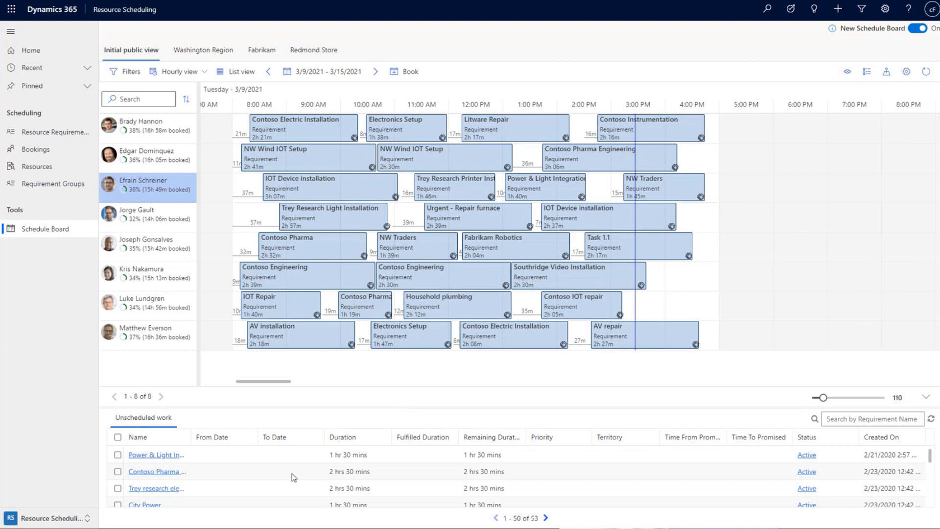
- Get resource suggestions for the Power & Light Integration requirement and preview the first two suggestions on the timeline
{"action": "left_click", "coordinate": [118, 455]}
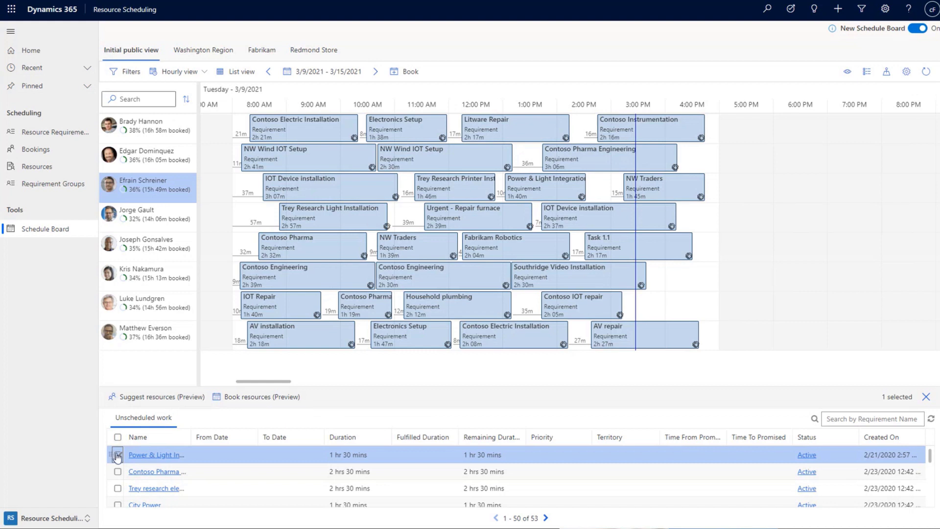
{"action": "left_click", "coordinate": [158, 397]}
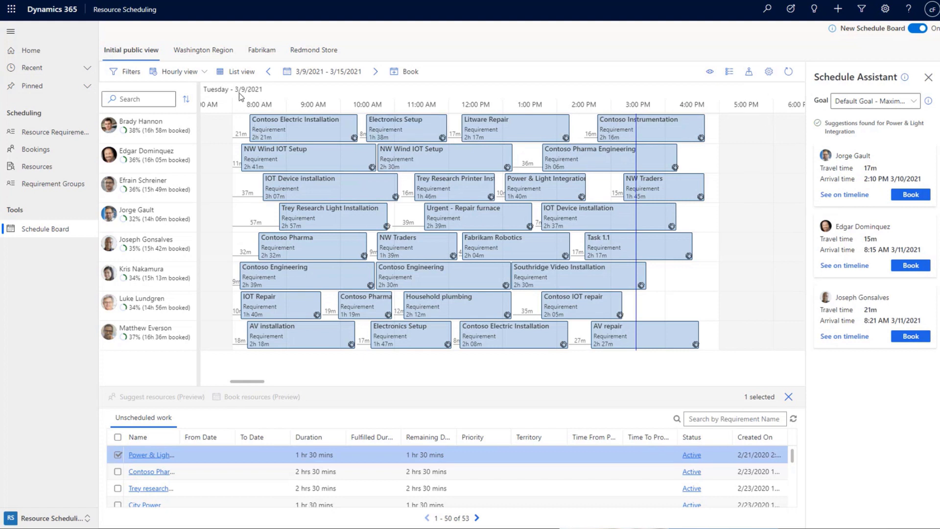
{"action": "left_click", "coordinate": [837, 198]}
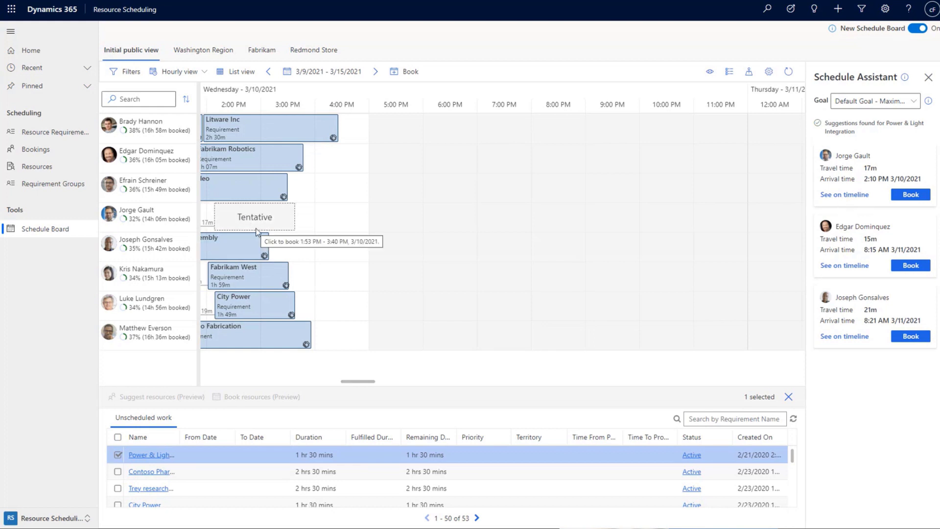
{"action": "left_click", "coordinate": [835, 265]}
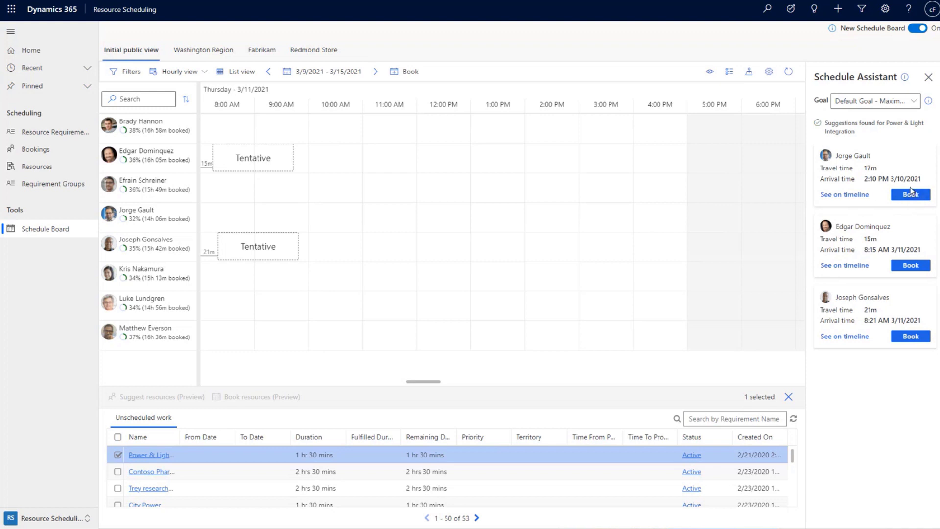
- Change the Schedule Assistant's optimization goal to ASAP scheduling and regenerate the suggestions for Power & Light Integration
{"action": "left_click", "coordinate": [913, 102]}
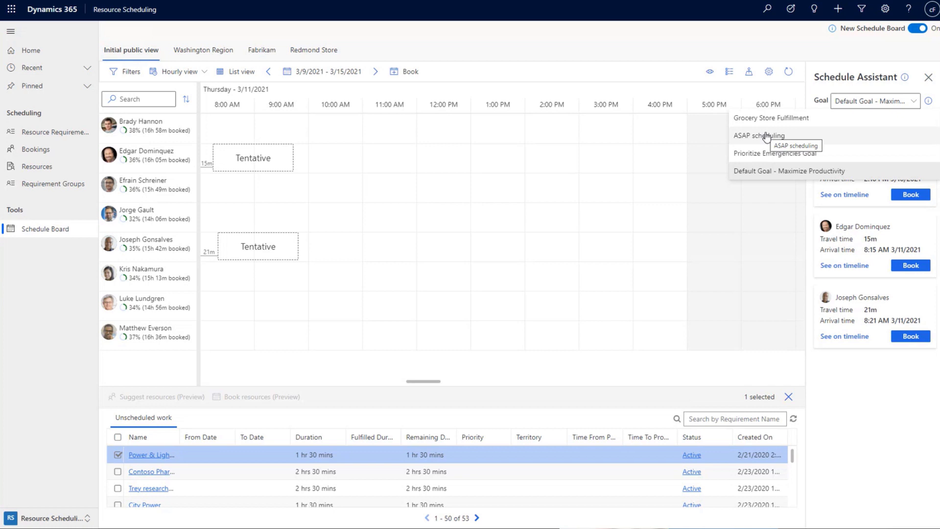
{"action": "left_click", "coordinate": [766, 136]}
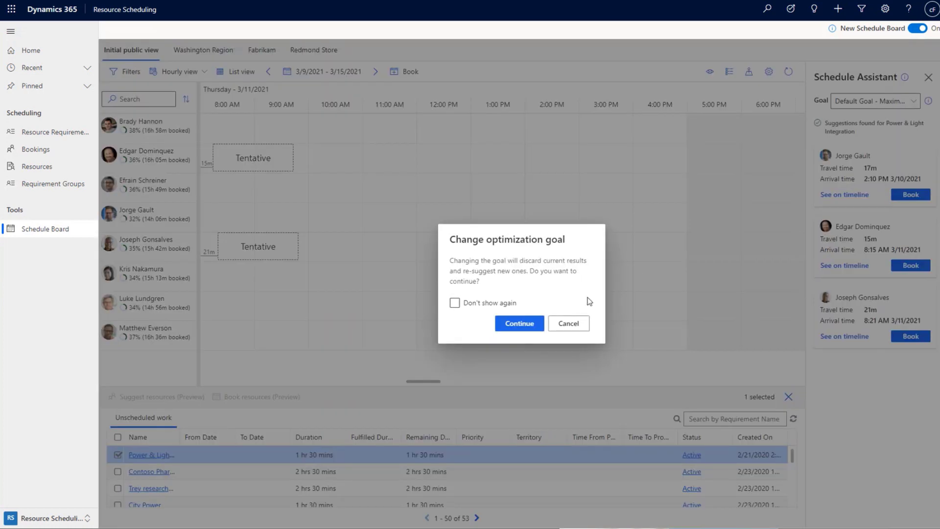
{"action": "left_click", "coordinate": [519, 325]}
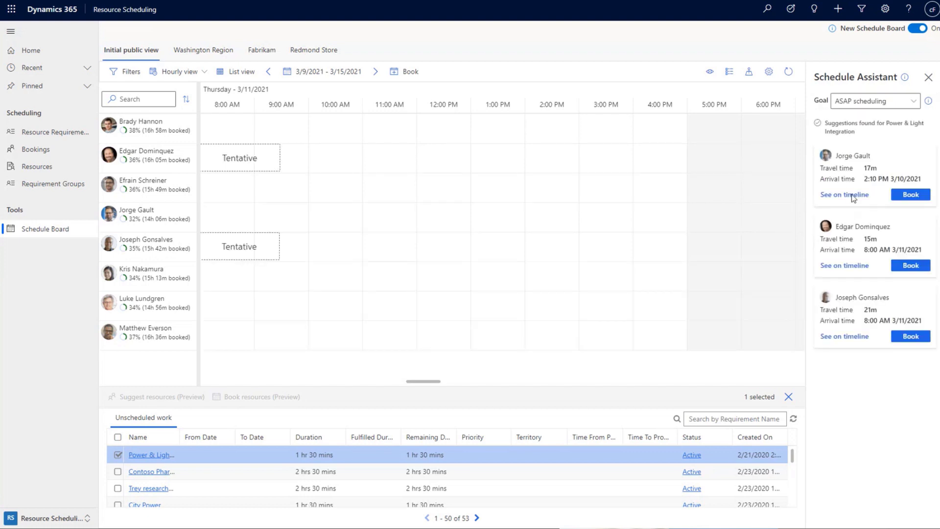
- Preview the first suggestion for Power & Light Integration on the timeline, book it, and close the Schedule Assistant
{"action": "left_click", "coordinate": [852, 196]}
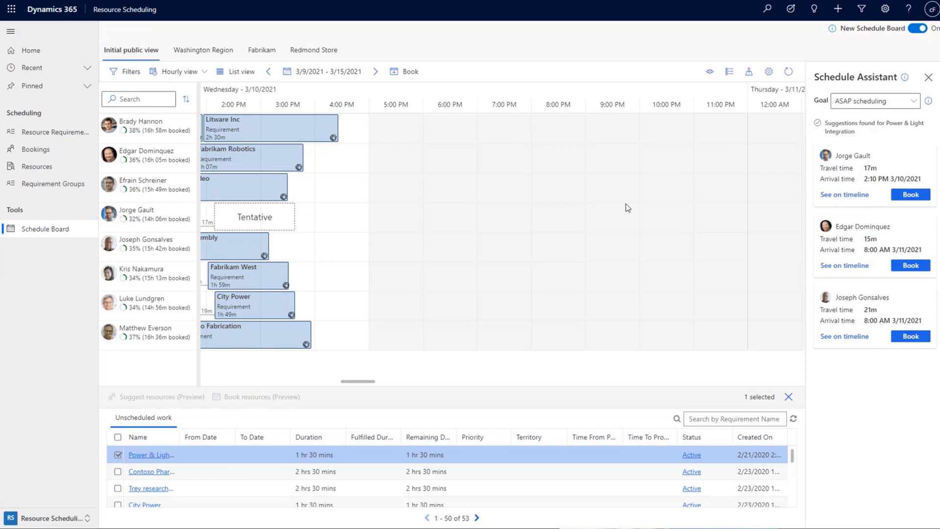
{"action": "left_click", "coordinate": [912, 197]}
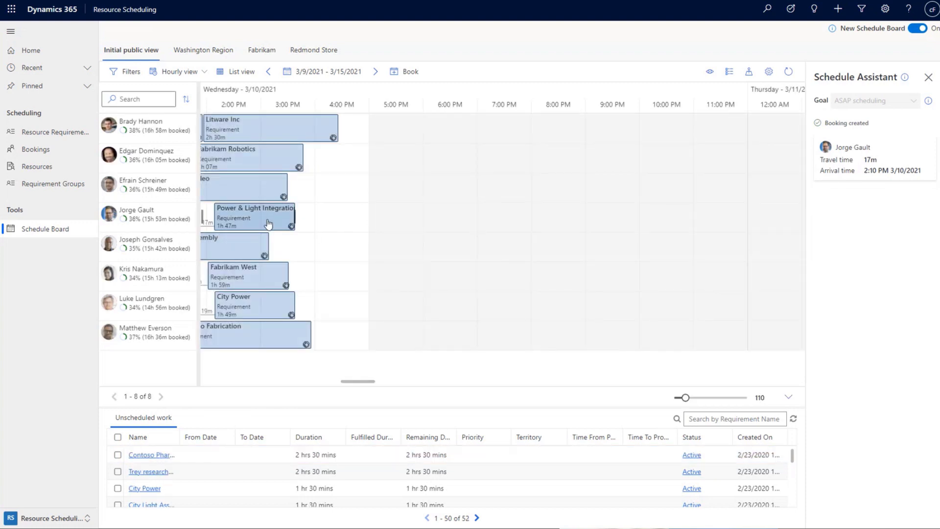
{"action": "left_click", "coordinate": [266, 227]}
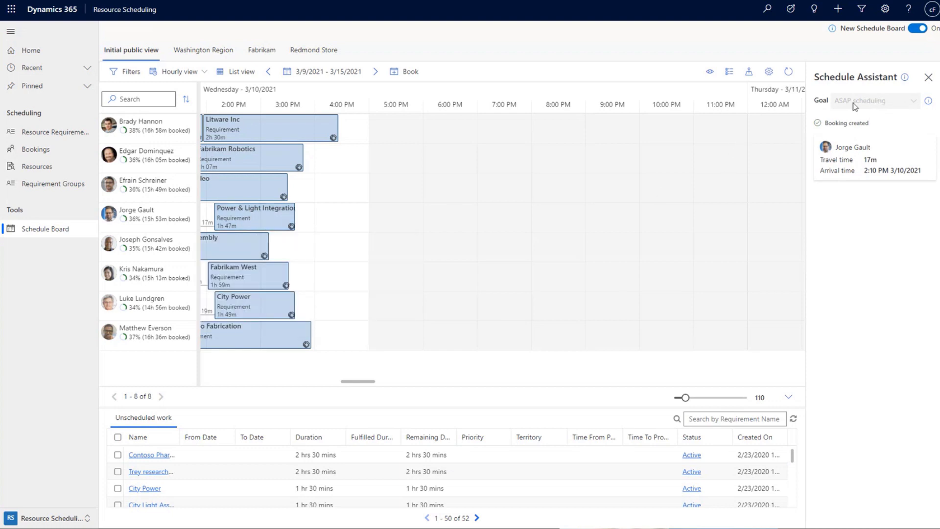
{"action": "left_click", "coordinate": [928, 78]}
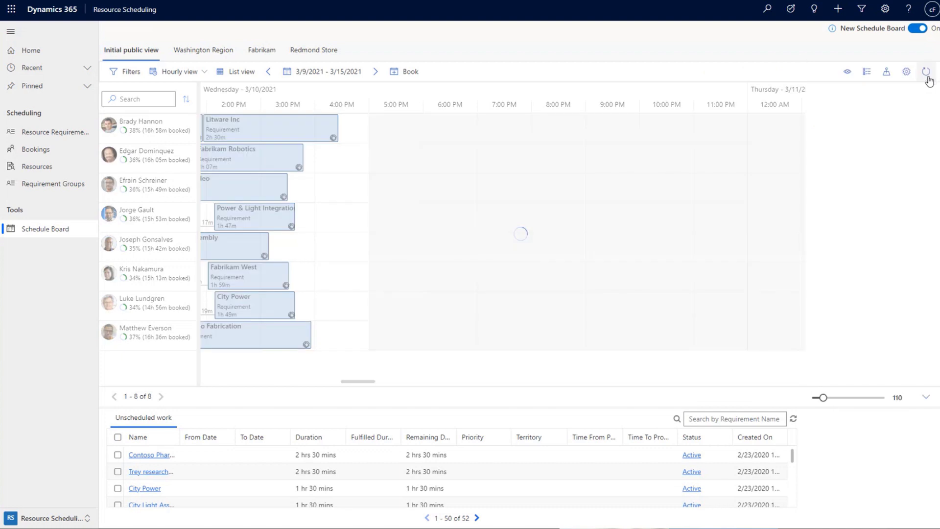
- Set the schedule board's optimization goal to ASAP scheduling in the board settings
{"action": "left_click", "coordinate": [903, 73]}
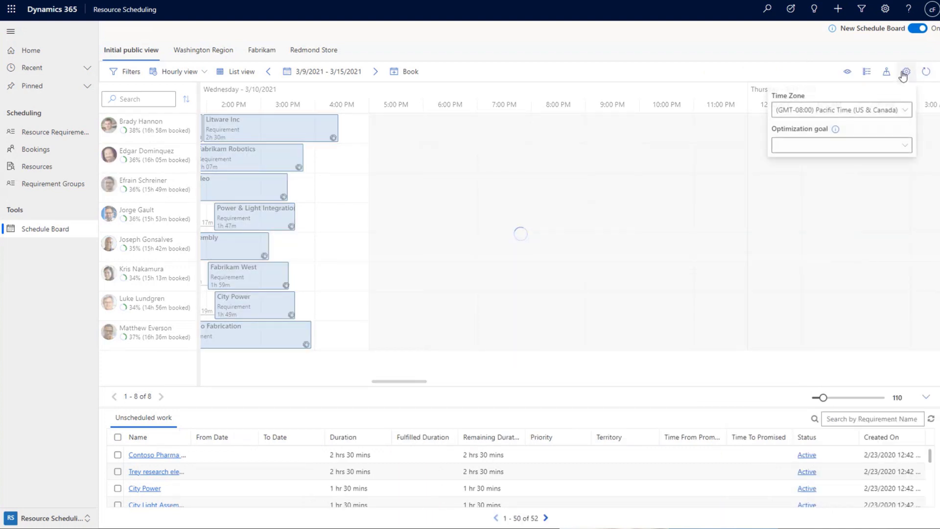
{"action": "left_click", "coordinate": [906, 149]}
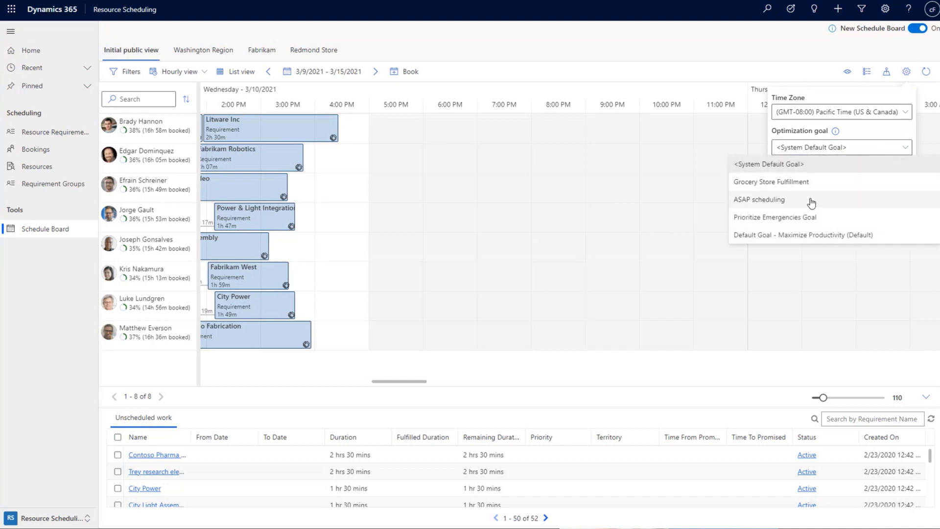
{"action": "left_click", "coordinate": [793, 201]}
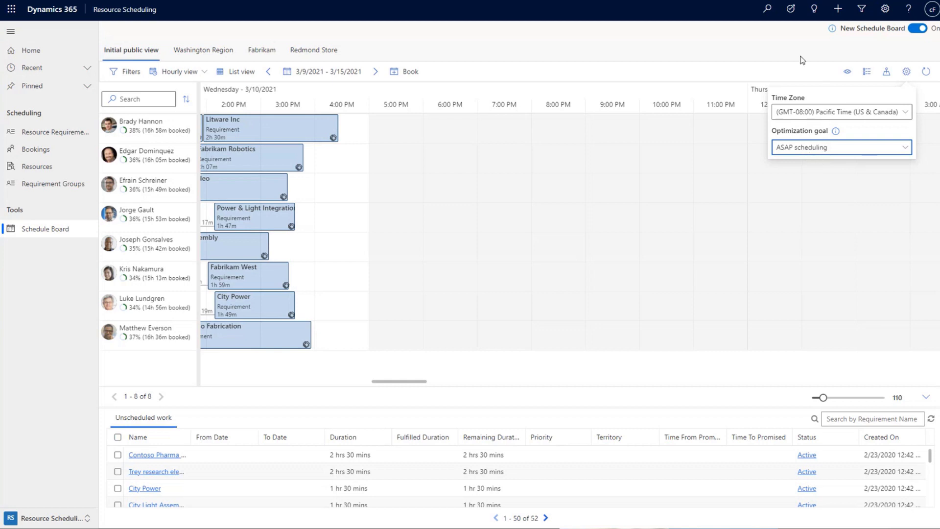
{"action": "left_click", "coordinate": [805, 74]}
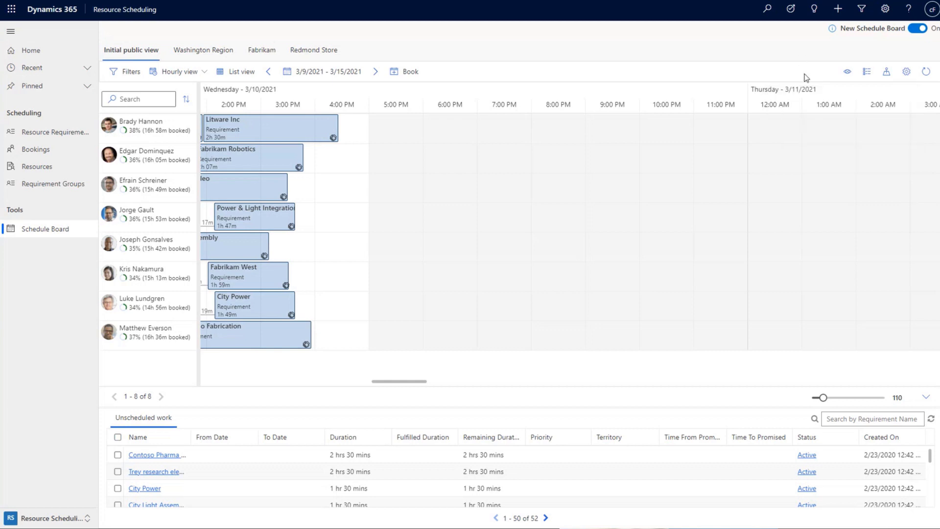
- Select the first seven unscheduled requirements, Contoso Pharma Engineering through Datum Corporation, and get resource suggestions for them
{"action": "left_click", "coordinate": [118, 455]}
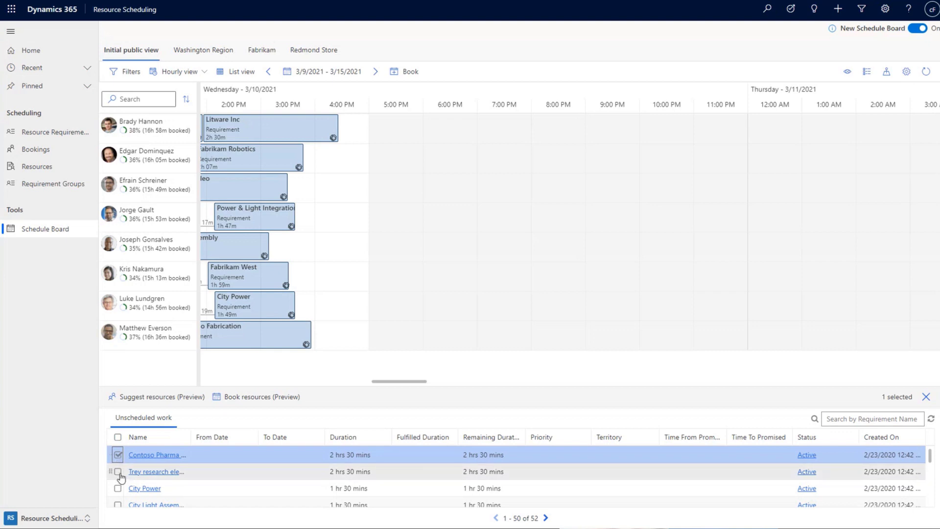
{"action": "left_click", "coordinate": [117, 472]}
{"action": "left_click", "coordinate": [117, 488]}
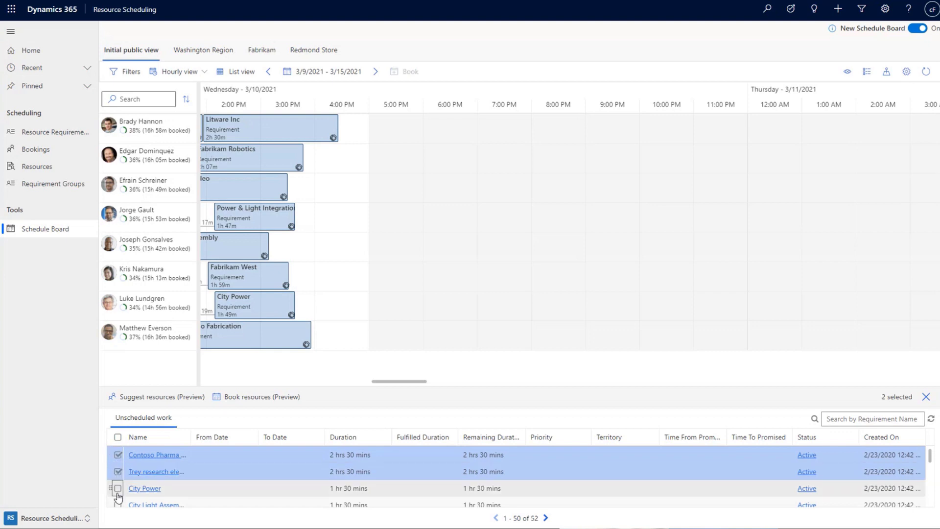
{"action": "left_click", "coordinate": [118, 504]}
{"action": "scroll", "coordinate": [124, 489], "scroll_direction": "down", "scroll_amount": 2}
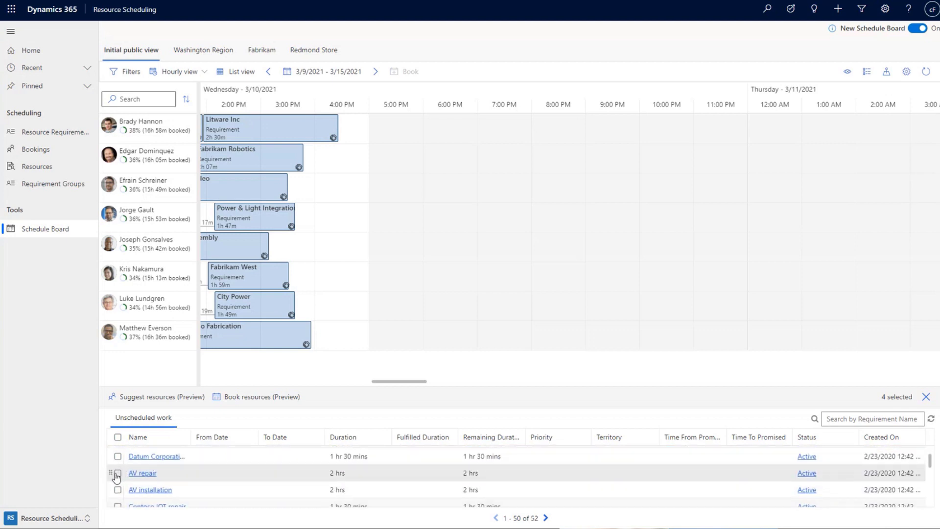
{"action": "left_click", "coordinate": [118, 481]}
{"action": "left_click", "coordinate": [117, 482]}
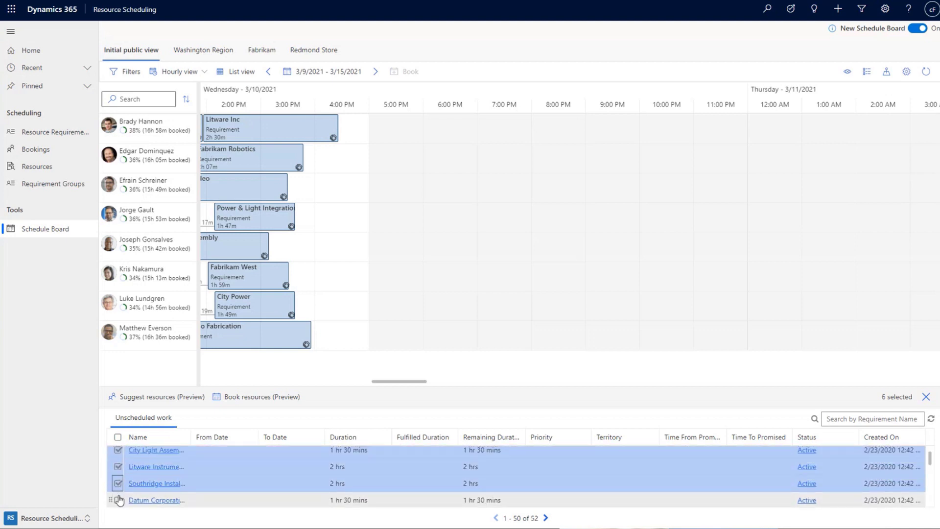
{"action": "left_click", "coordinate": [118, 499]}
{"action": "left_click", "coordinate": [155, 397]}
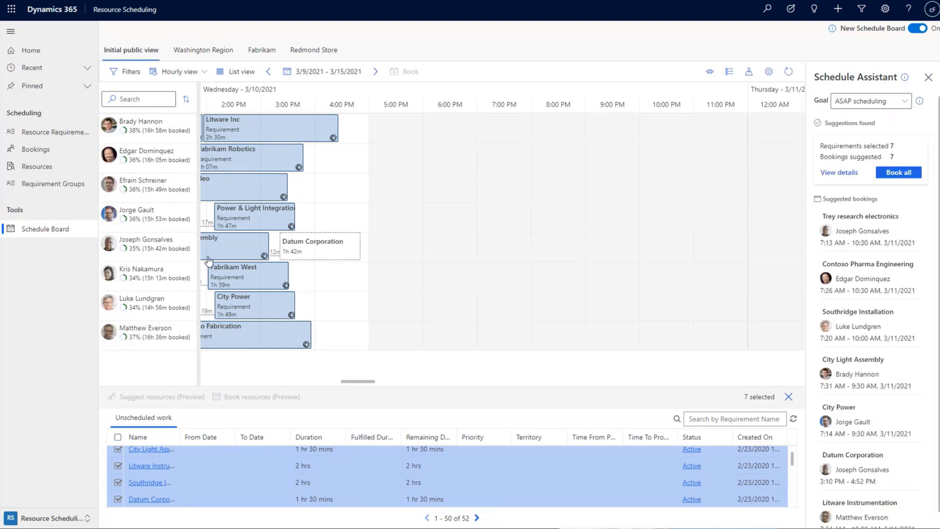
- Review the suggested bookings, show the Southridge Installation suggestion on the timeline, and book all seven suggestions
{"action": "mouse_move", "coordinate": [254, 308]}
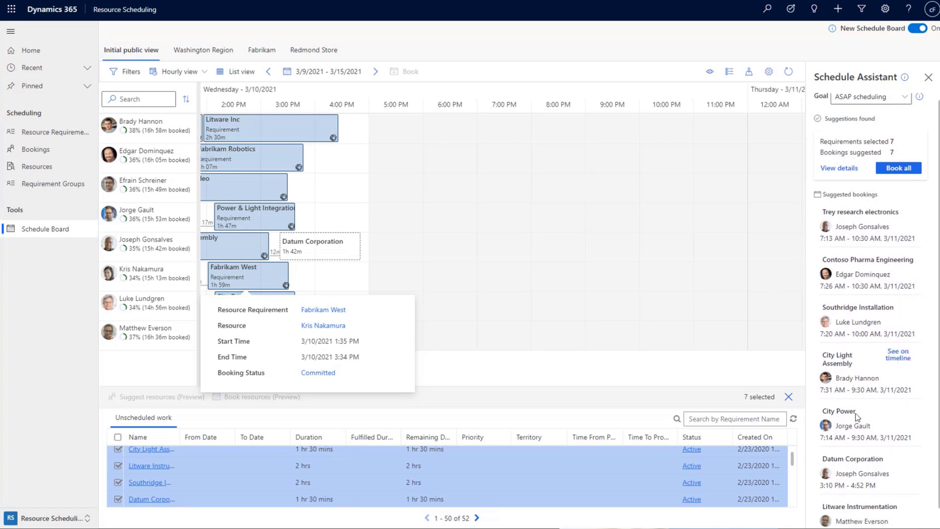
{"action": "scroll", "coordinate": [859, 469], "scroll_direction": "down", "scroll_amount": 1}
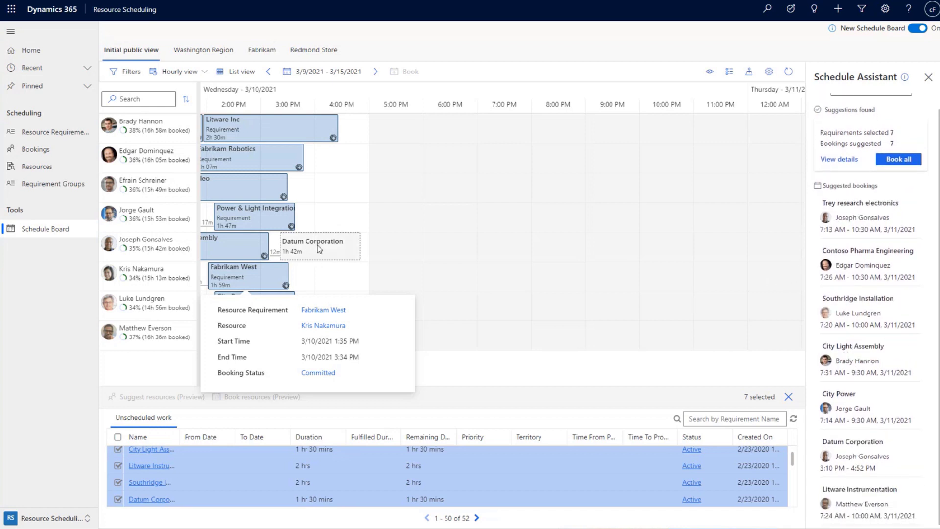
{"action": "mouse_move", "coordinate": [839, 300]}
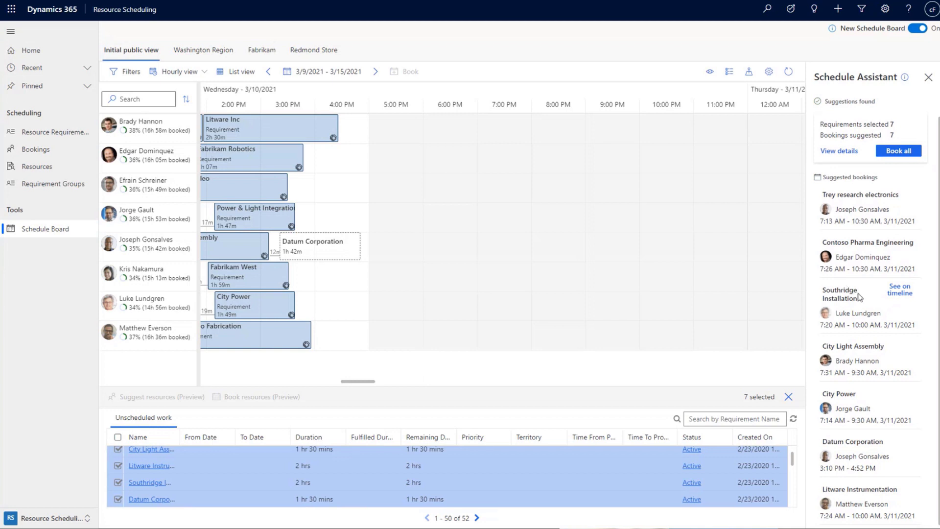
{"action": "left_click", "coordinate": [896, 296]}
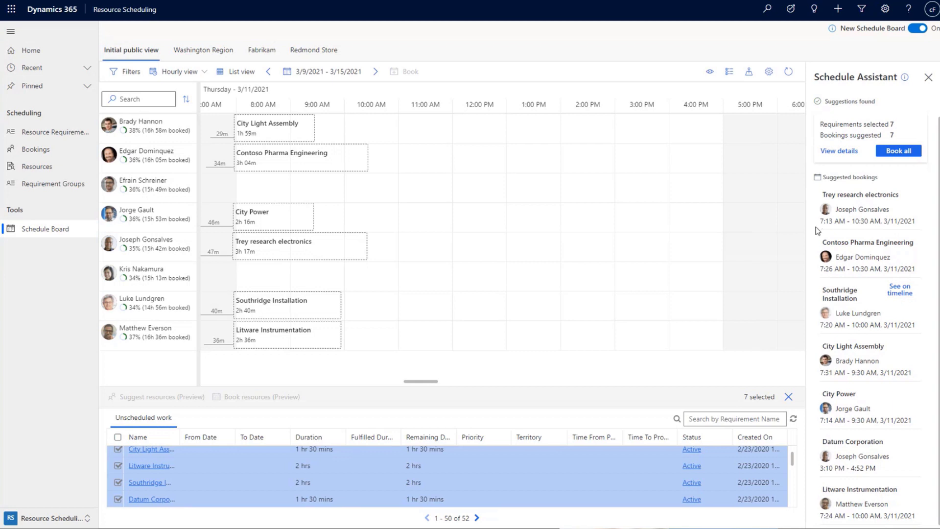
{"action": "left_click", "coordinate": [893, 152]}
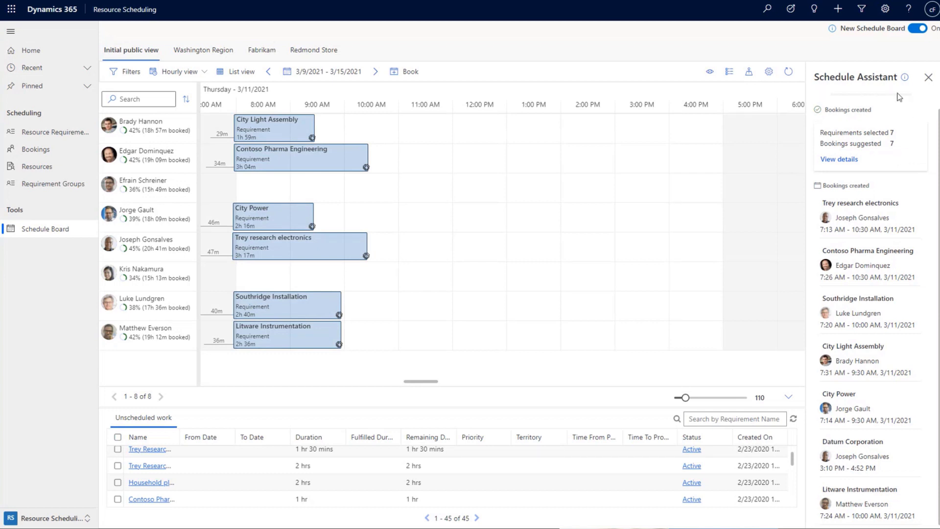
- Check the optimization goal in the board settings and close the Schedule Assistant
{"action": "scroll", "coordinate": [905, 125], "scroll_direction": "up", "scroll_amount": 1}
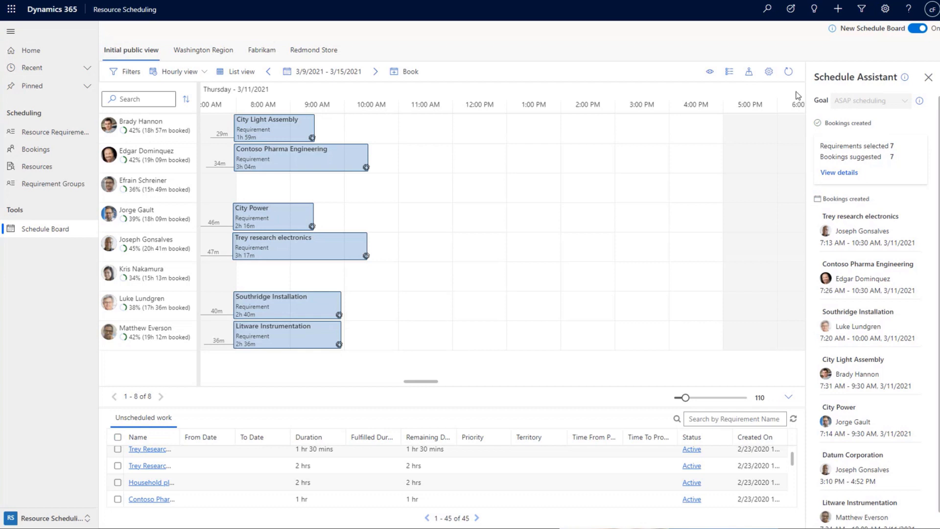
{"action": "left_click", "coordinate": [768, 71]}
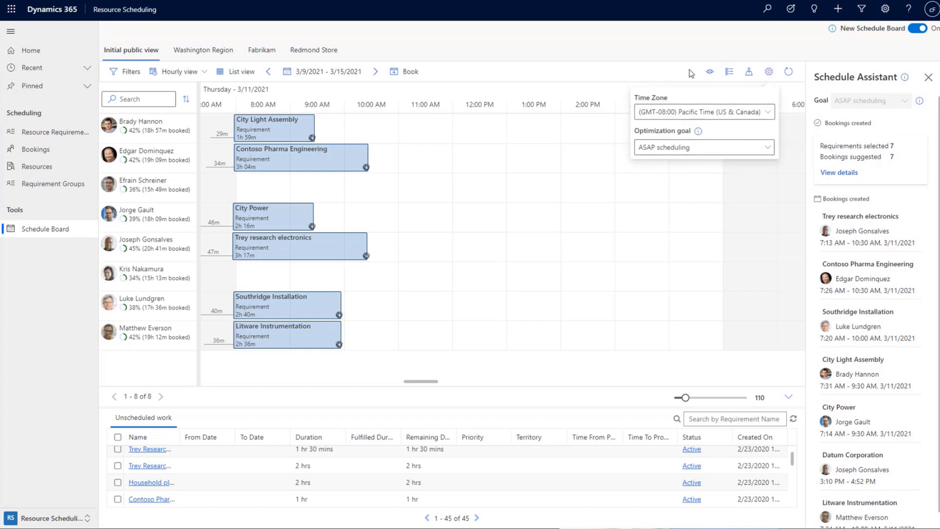
{"action": "left_click", "coordinate": [705, 73]}
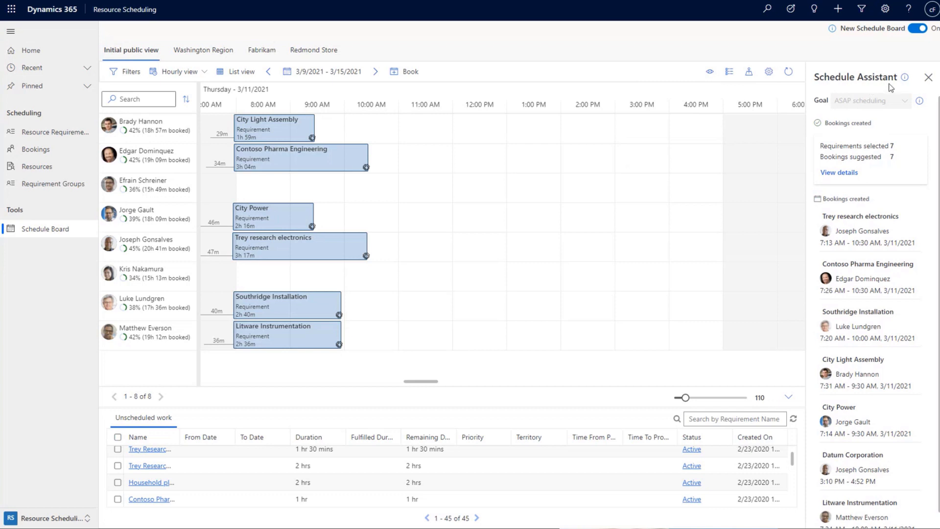
{"action": "left_click", "coordinate": [927, 80]}
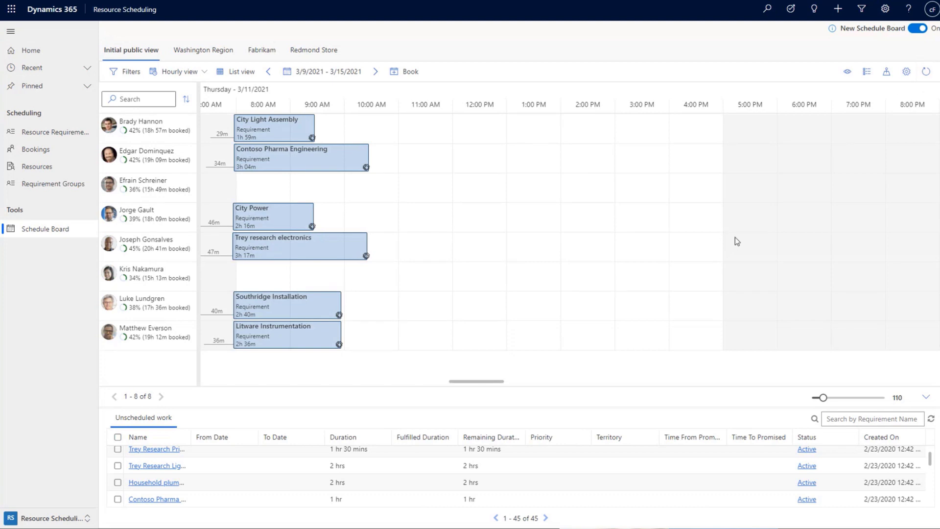
- Examine the travel times before the new morning bookings on 3/11/2021 and bring the full 3/10/2021 workday into view
{"action": "left_click_drag", "start_coordinate": [485, 385], "coordinate": [467, 386]}
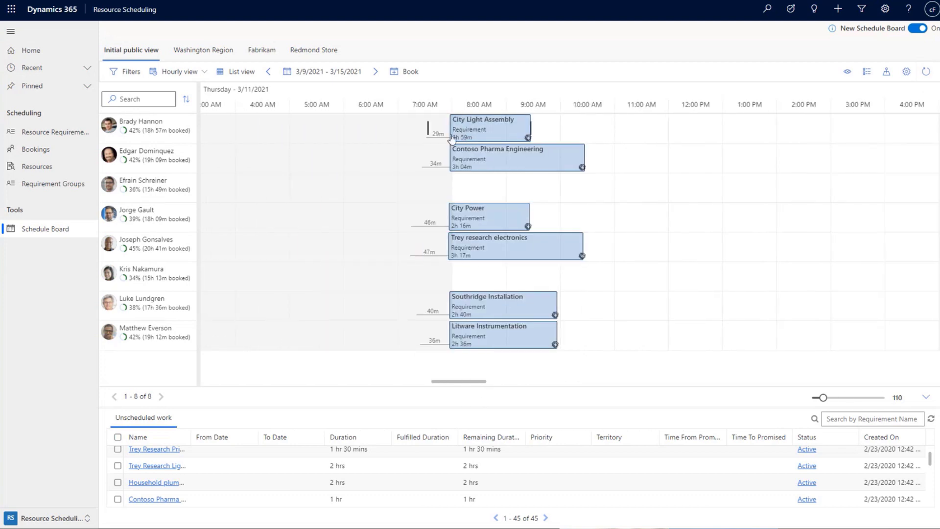
{"action": "mouse_move", "coordinate": [456, 133]}
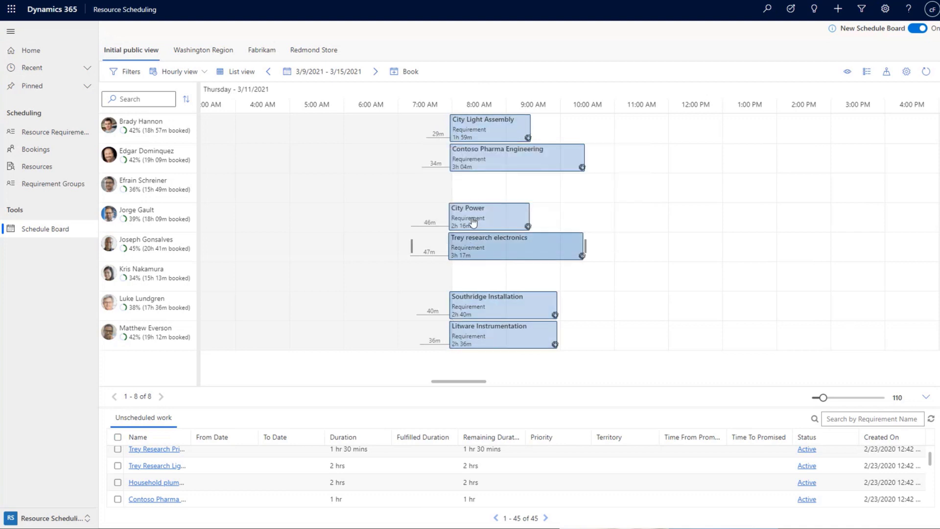
{"action": "mouse_move", "coordinate": [487, 138]}
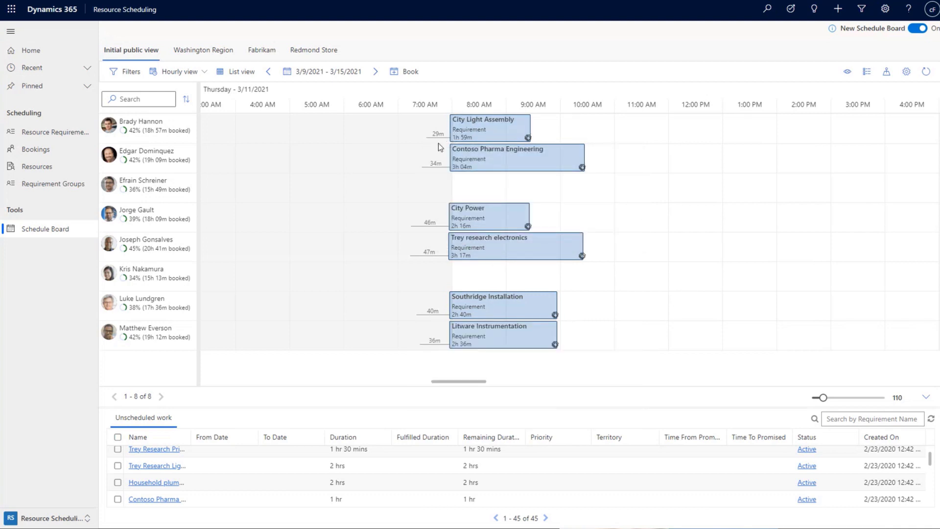
{"action": "scroll", "coordinate": [441, 385], "scroll_direction": "left", "scroll_amount": 5}
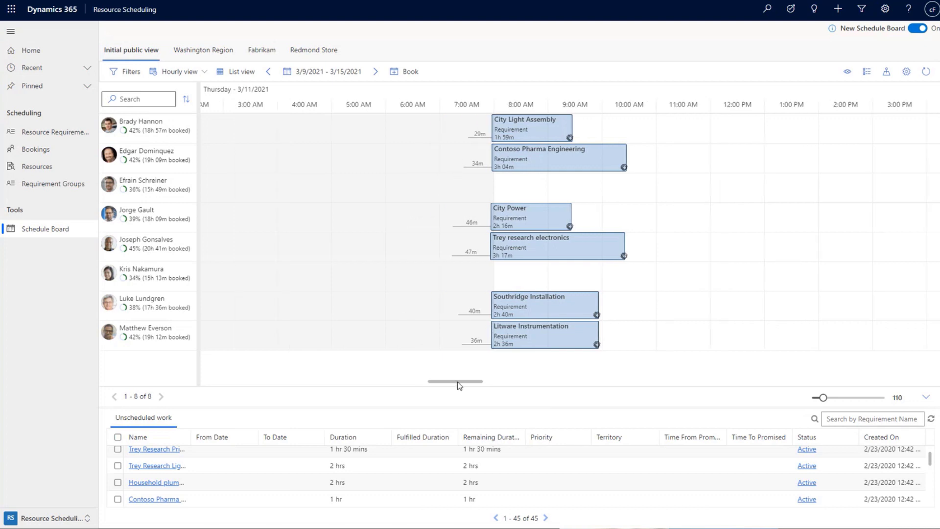
{"action": "scroll", "coordinate": [448, 392], "scroll_direction": "right", "scroll_amount": 3}
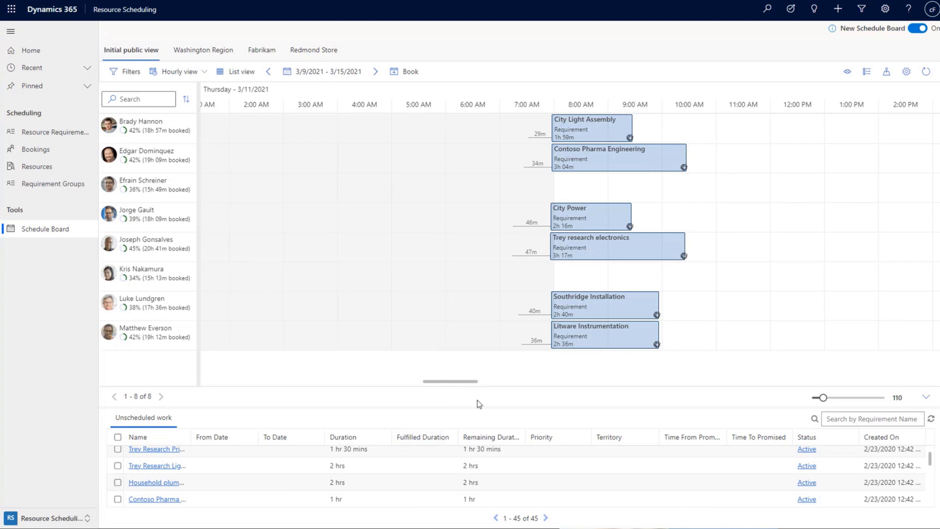
{"action": "left_click_drag", "start_coordinate": [470, 383], "coordinate": [386, 396]}
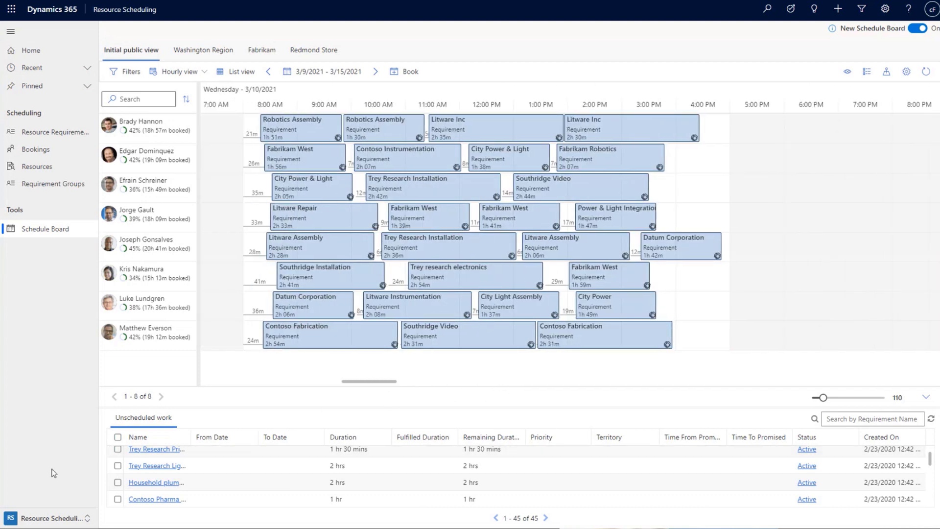
- Select the first six unscheduled requirements, from AV repair through Household plumbing
{"action": "scroll", "coordinate": [115, 456], "scroll_direction": "up", "scroll_amount": 3}
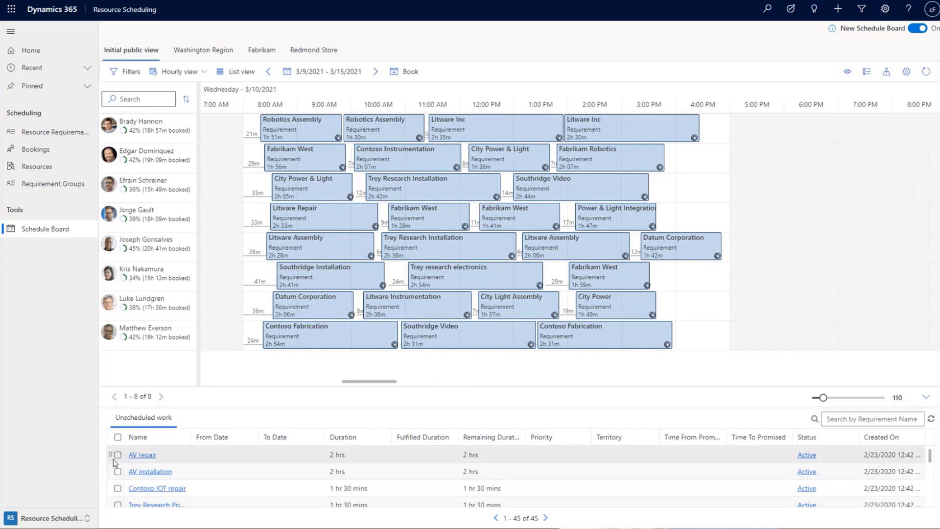
{"action": "left_click", "coordinate": [118, 455]}
{"action": "left_click", "coordinate": [117, 471]}
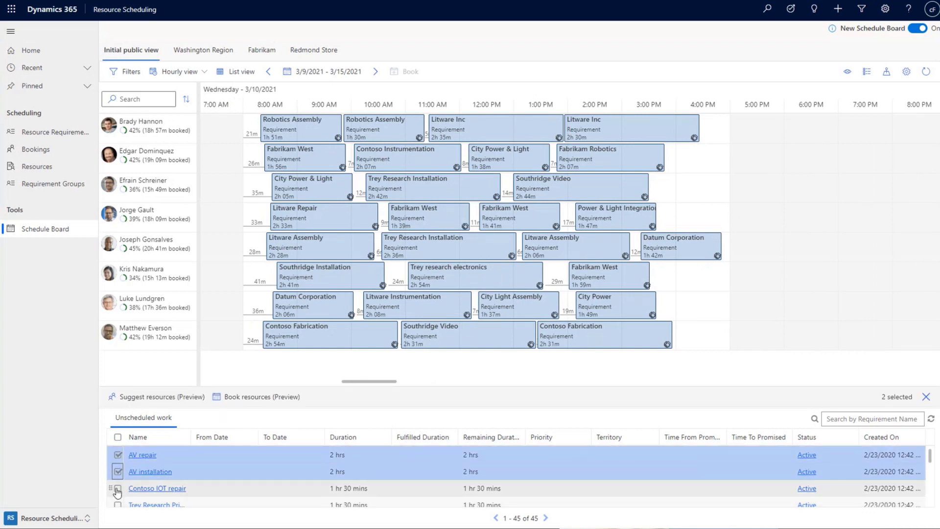
{"action": "left_click", "coordinate": [117, 488]}
{"action": "scroll", "coordinate": [117, 494], "scroll_direction": "down", "scroll_amount": 1}
{"action": "left_click", "coordinate": [118, 492]}
{"action": "scroll", "coordinate": [117, 493], "scroll_direction": "down", "scroll_amount": 1}
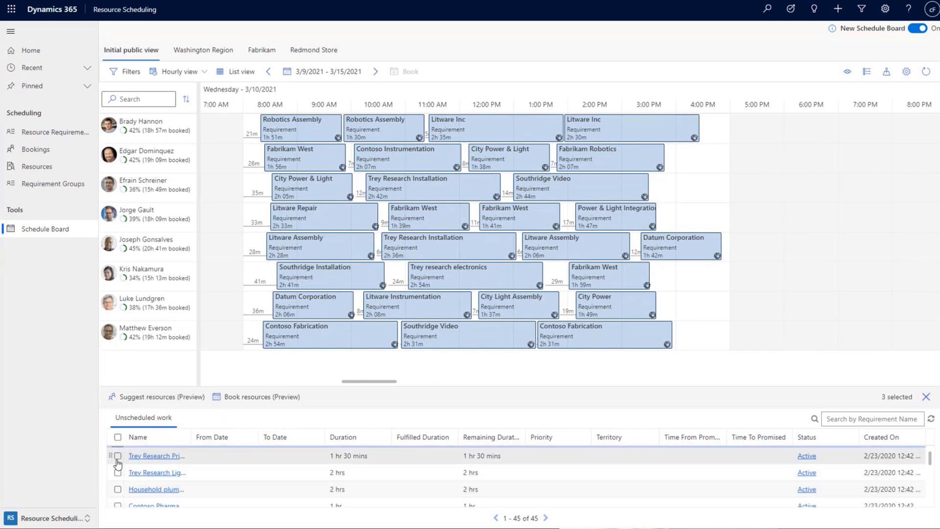
{"action": "left_click", "coordinate": [117, 492]}
{"action": "scroll", "coordinate": [117, 493], "scroll_direction": "down", "scroll_amount": 1}
{"action": "left_click", "coordinate": [118, 489]}
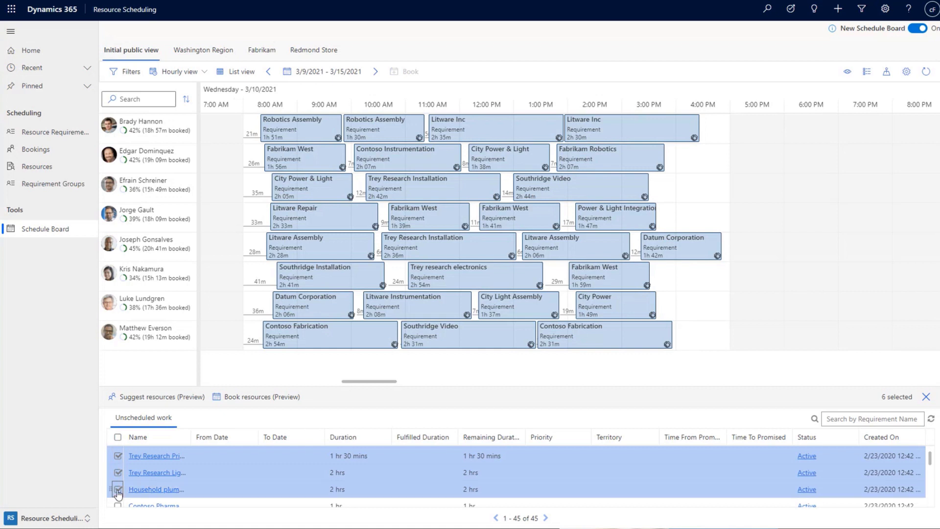
{"action": "scroll", "coordinate": [117, 494], "scroll_direction": "up", "scroll_amount": 3}
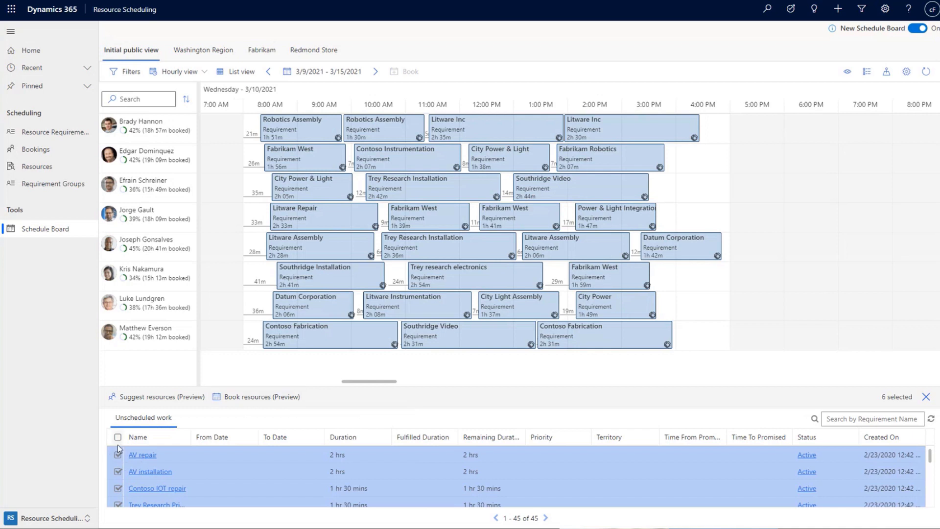
- Select all unscheduled requirements and book resources for them directly, continuing past the booking notice
{"action": "scroll", "coordinate": [125, 484], "scroll_direction": "down", "scroll_amount": 3}
{"action": "scroll", "coordinate": [125, 484], "scroll_direction": "down", "scroll_amount": 3}
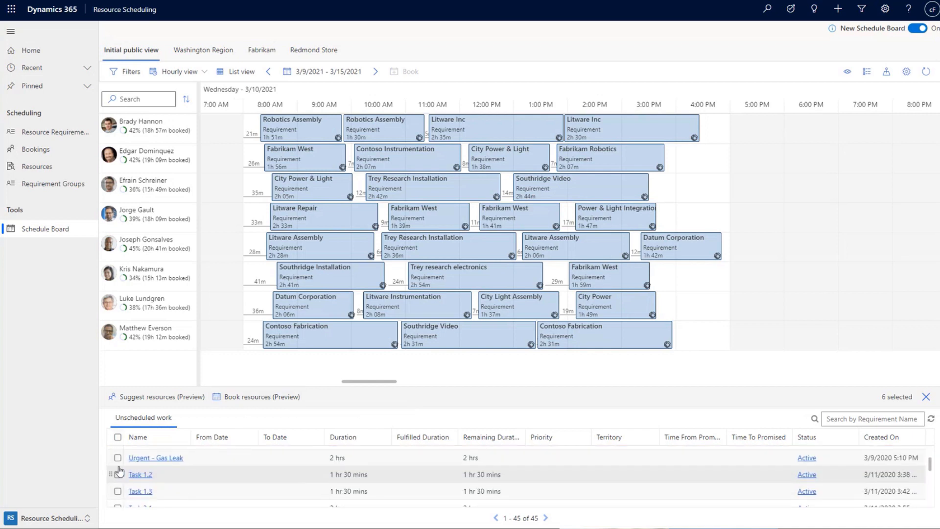
{"action": "left_click", "coordinate": [117, 437]}
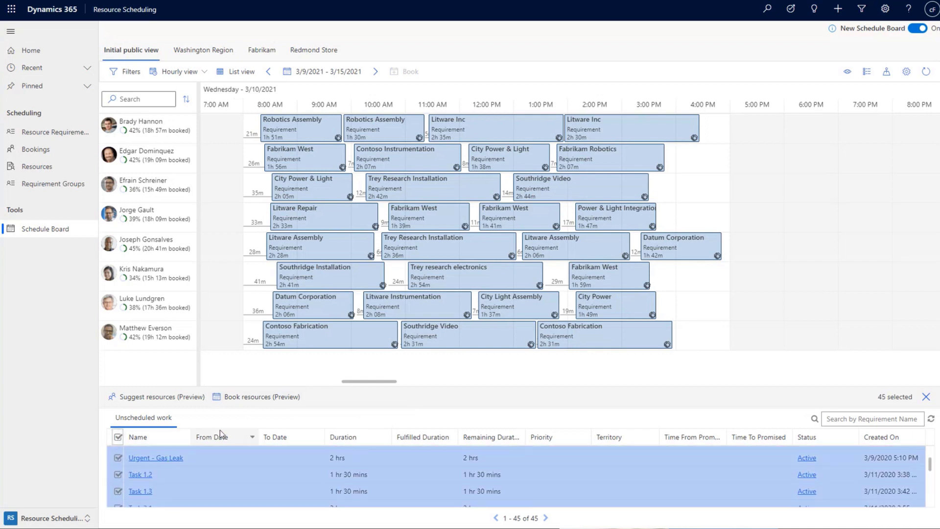
{"action": "left_click", "coordinate": [240, 400]}
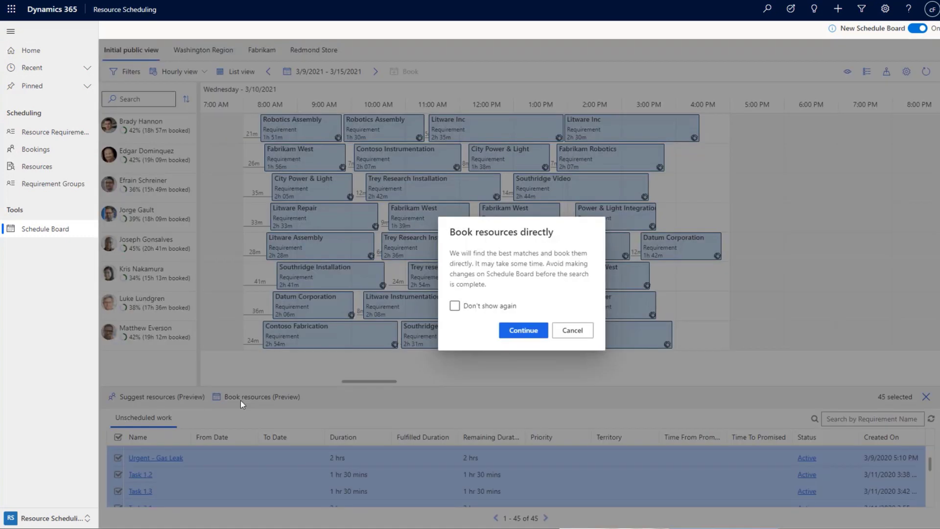
{"action": "left_click", "coordinate": [519, 335]}
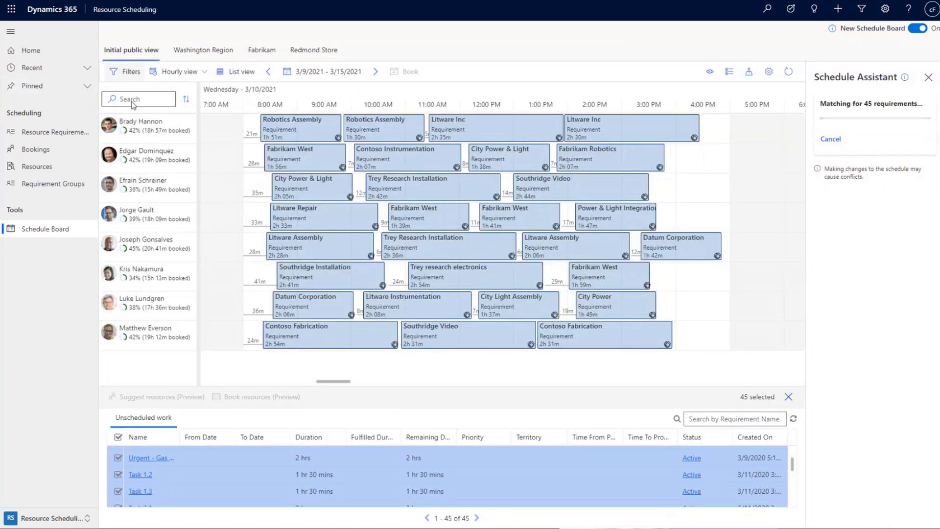
- Examine the new 3/11/2021 bookings and the travel times between them across the workday
{"action": "left_click_drag", "start_coordinate": [338, 378], "coordinate": [427, 400]}
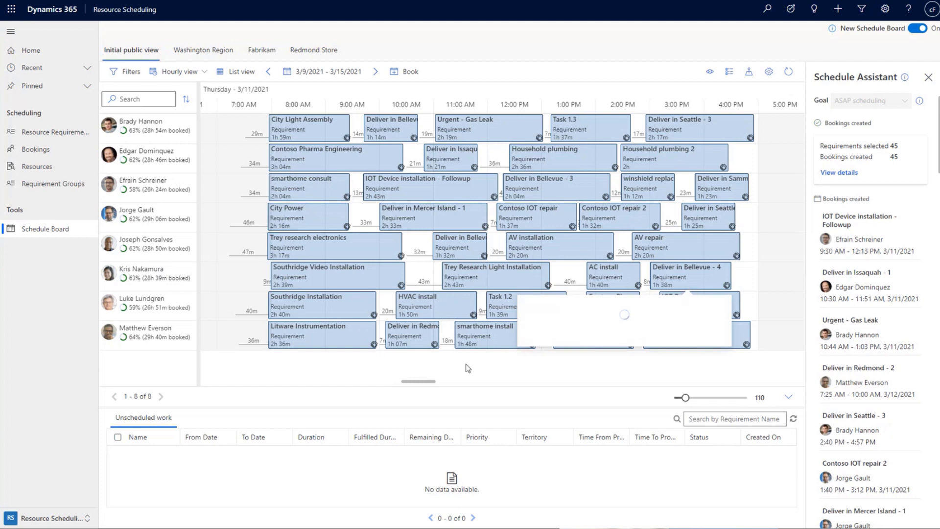
{"action": "scroll", "coordinate": [415, 383], "scroll_direction": "right", "scroll_amount": 3}
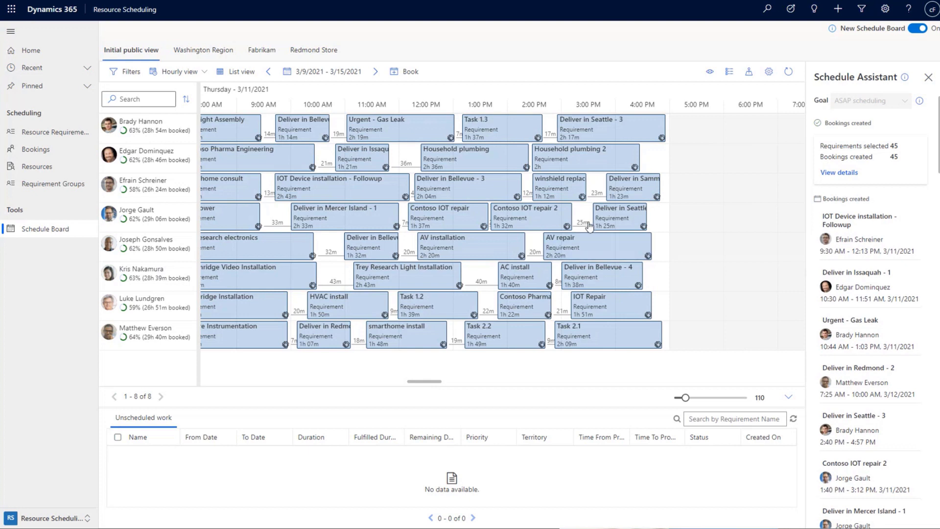
{"action": "mouse_move", "coordinate": [858, 285]}
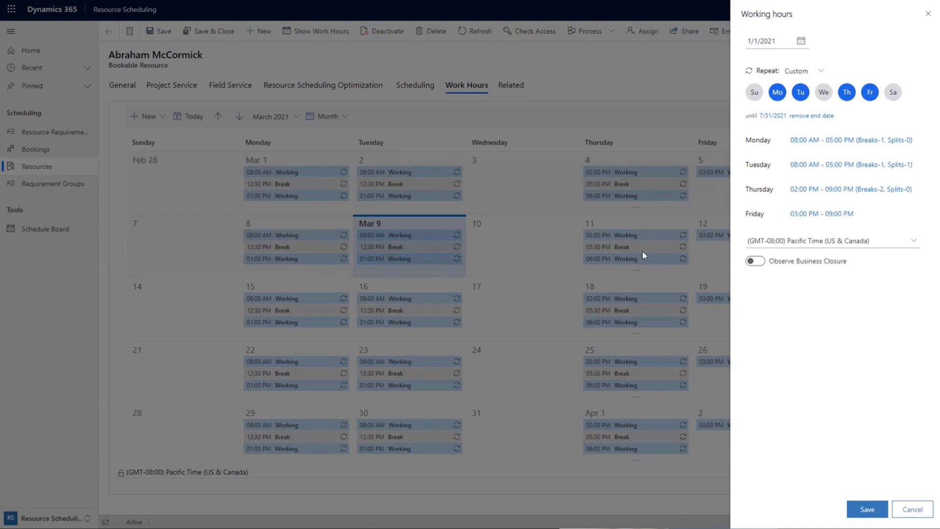
- Close the working hours editor and check the Monday, Tuesday, Thursday and Friday entries in the resource's March 2021 work hours calendar
{"action": "left_click", "coordinate": [927, 13]}
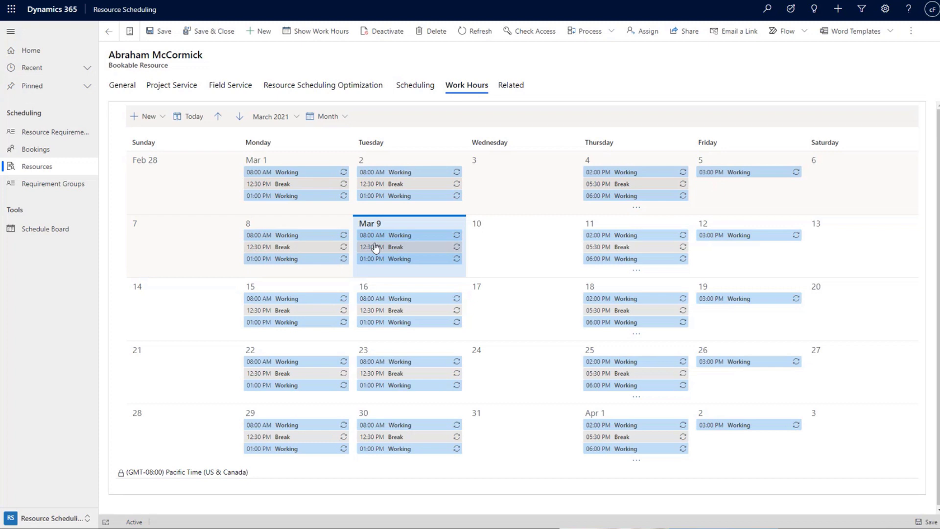
{"action": "left_click", "coordinate": [399, 172]}
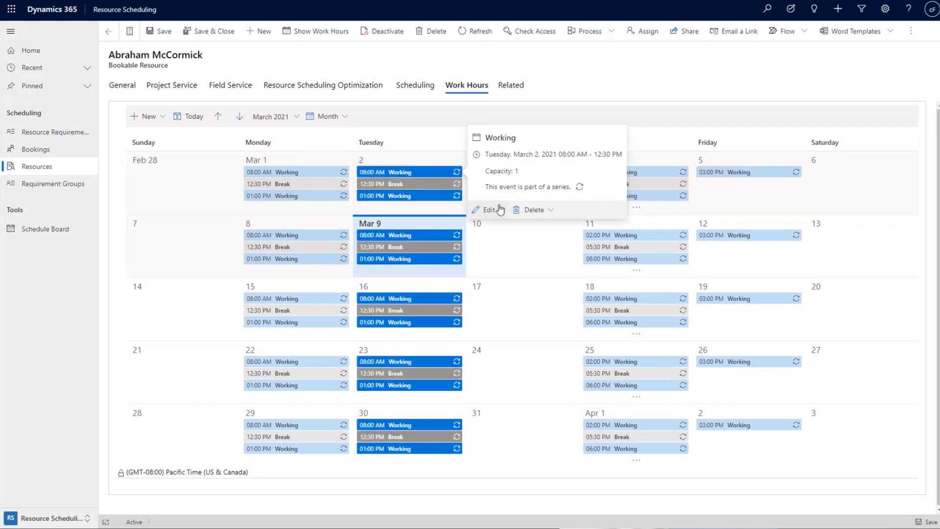
{"action": "left_click", "coordinate": [315, 174]}
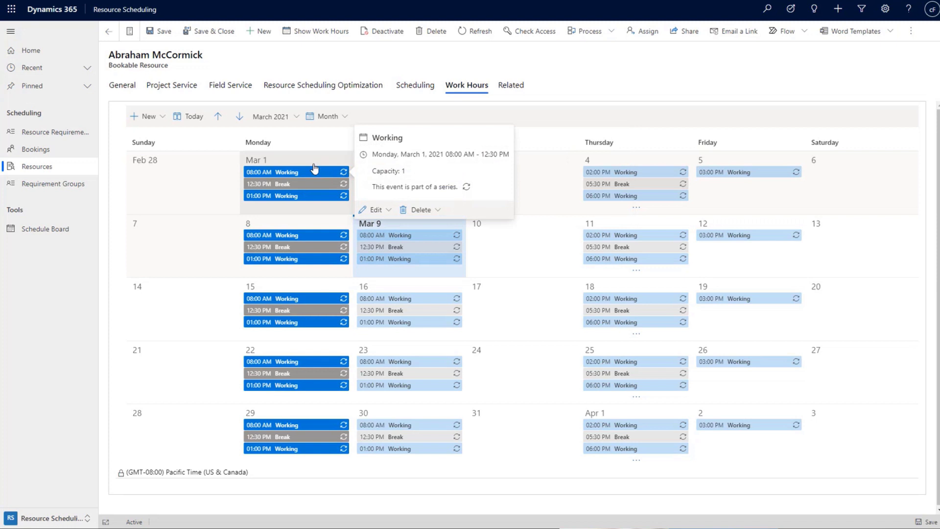
{"action": "left_click", "coordinate": [401, 237]}
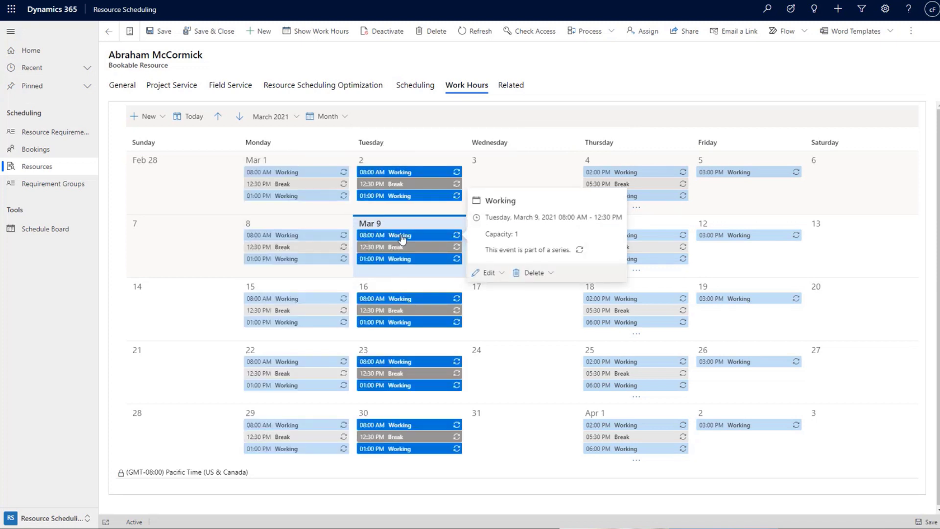
{"action": "left_click", "coordinate": [413, 174]}
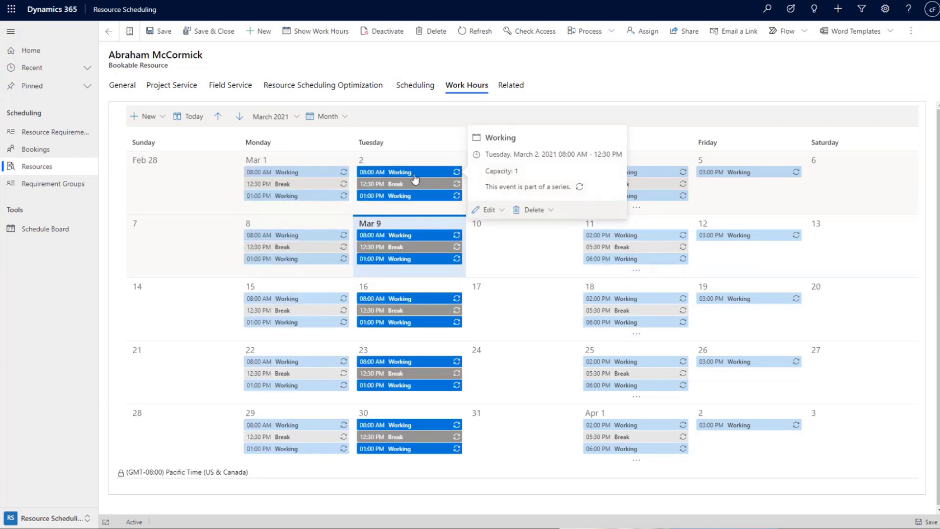
{"action": "left_click", "coordinate": [524, 261]}
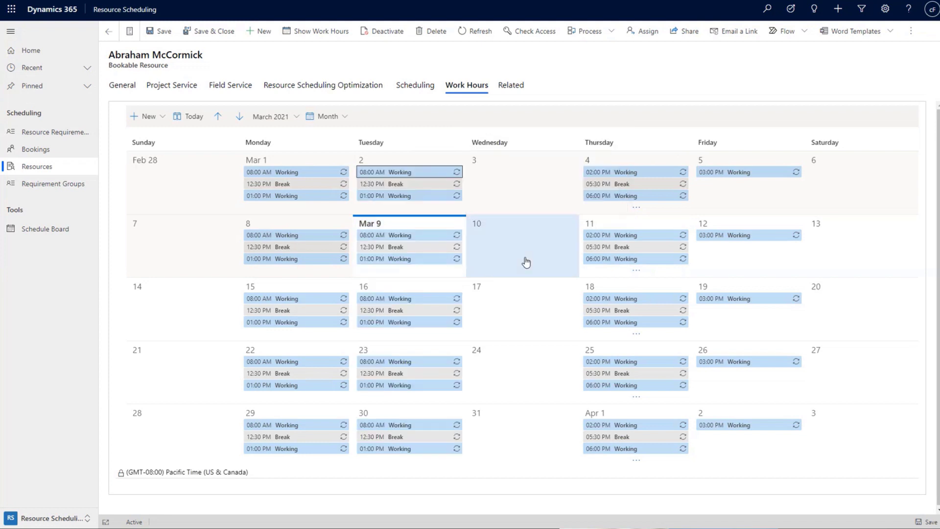
{"action": "left_click", "coordinate": [634, 182]}
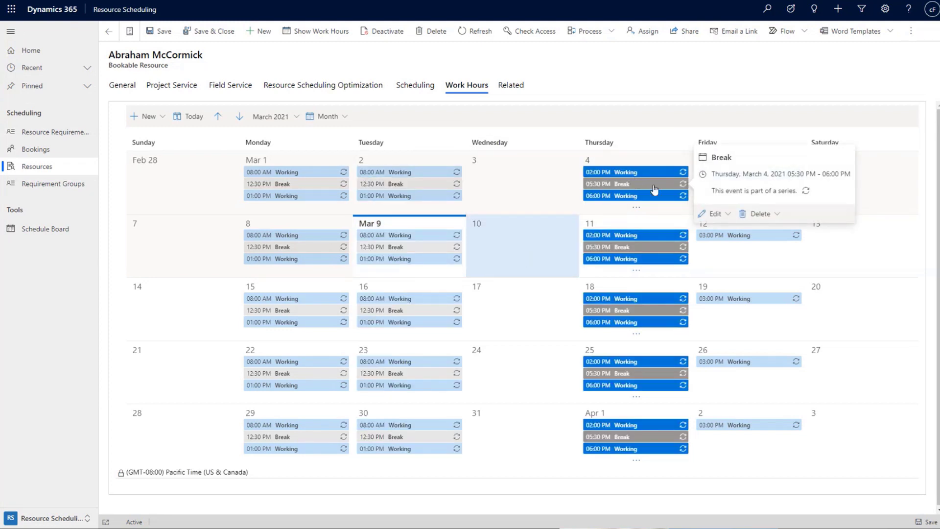
{"action": "left_click", "coordinate": [716, 236]}
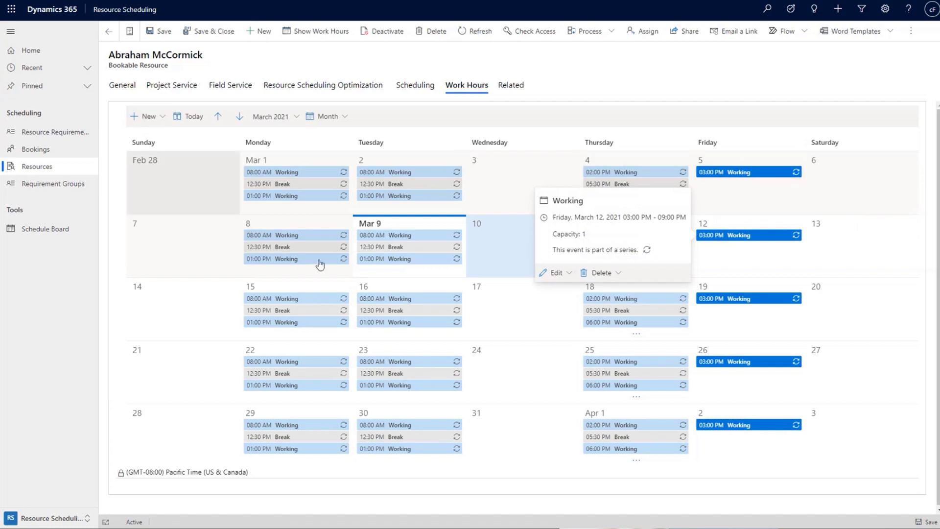
- Edit all events in the series from the Mar 9 entry, keep the Custom repeat, and add Wednesday as a working day
{"action": "left_click", "coordinate": [425, 242]}
{"action": "left_click", "coordinate": [489, 273]}
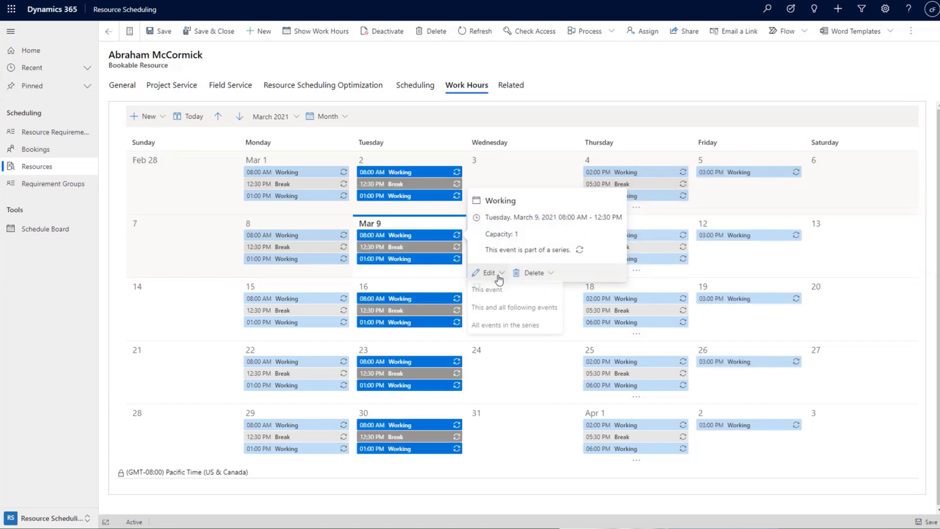
{"action": "left_click", "coordinate": [504, 327]}
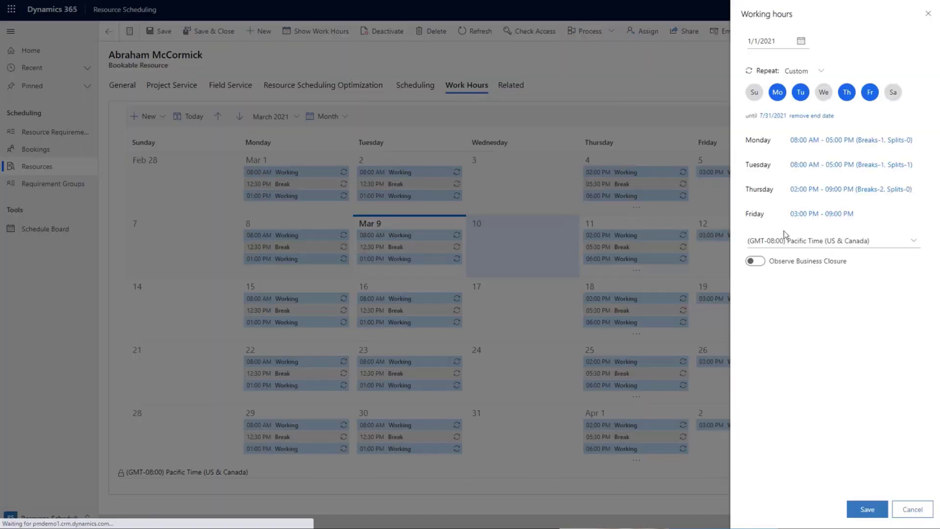
{"action": "left_click", "coordinate": [814, 72]}
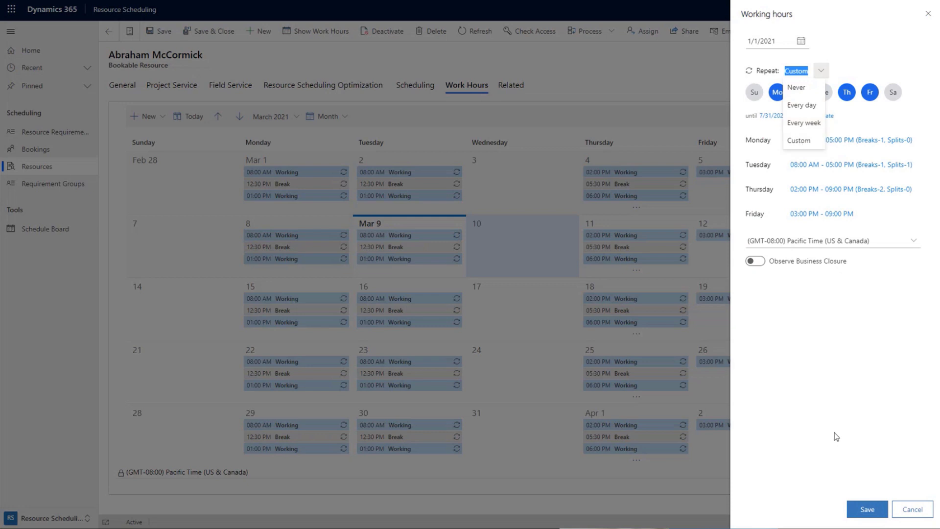
{"action": "left_click", "coordinate": [812, 143]}
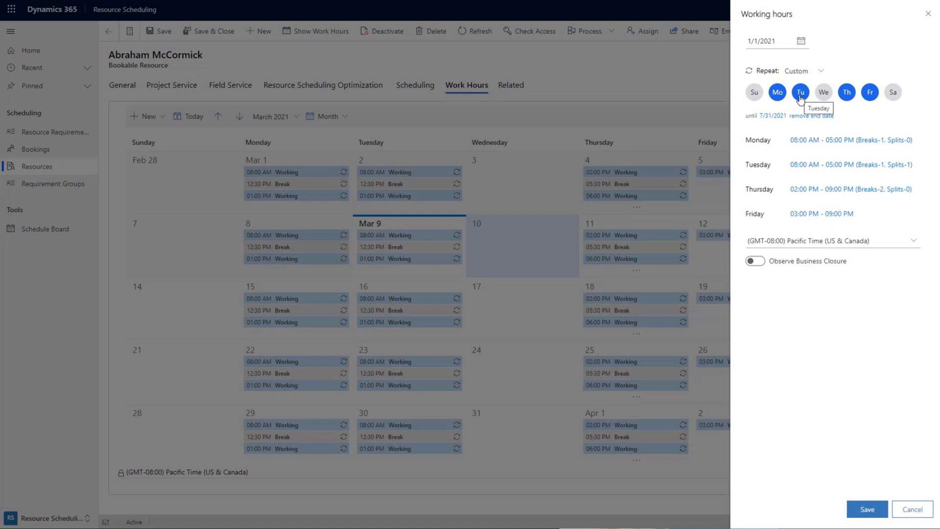
{"action": "left_click", "coordinate": [824, 94]}
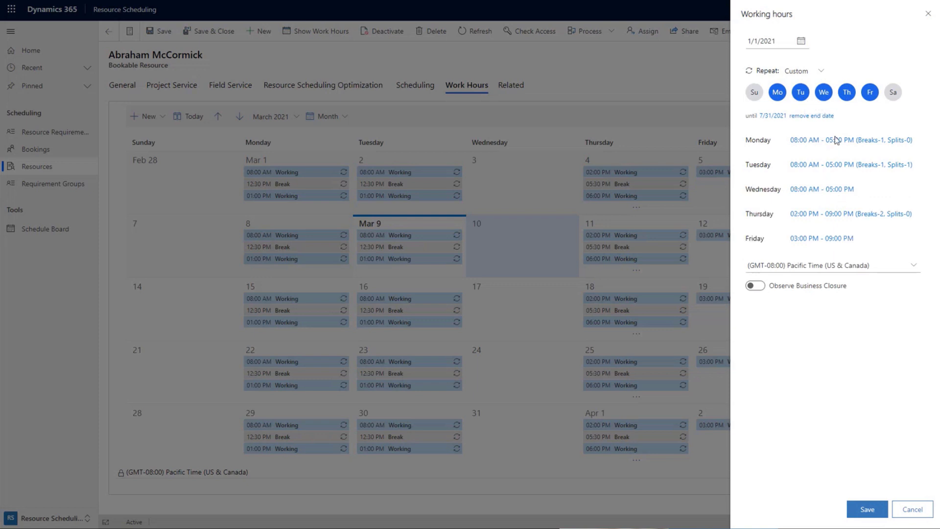
- Enable capacity for Monday, split its 01:00 PM to 05:00 PM working period at 03:00 PM, and save the working hours series
{"action": "left_click", "coordinate": [836, 141]}
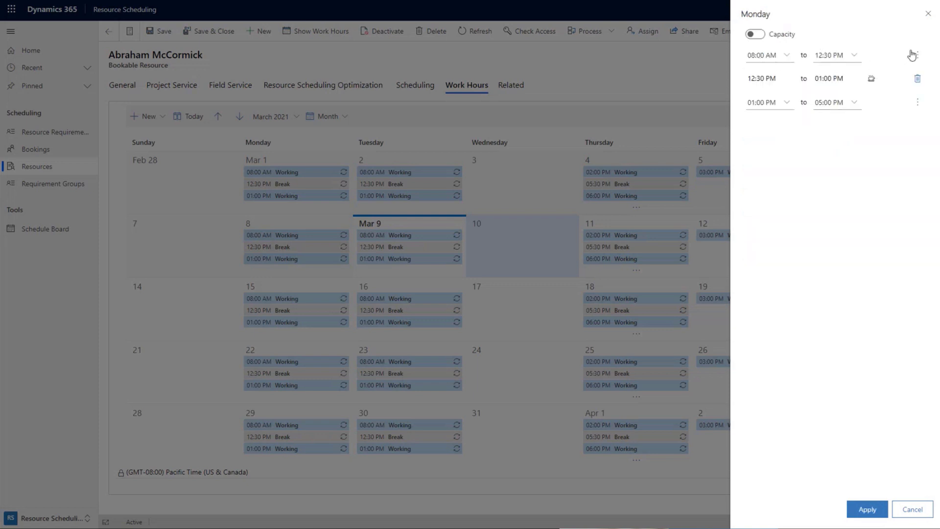
{"action": "left_click", "coordinate": [917, 102]}
{"action": "left_click", "coordinate": [755, 34]}
{"action": "left_click", "coordinate": [918, 102]}
{"action": "left_click", "coordinate": [887, 138]}
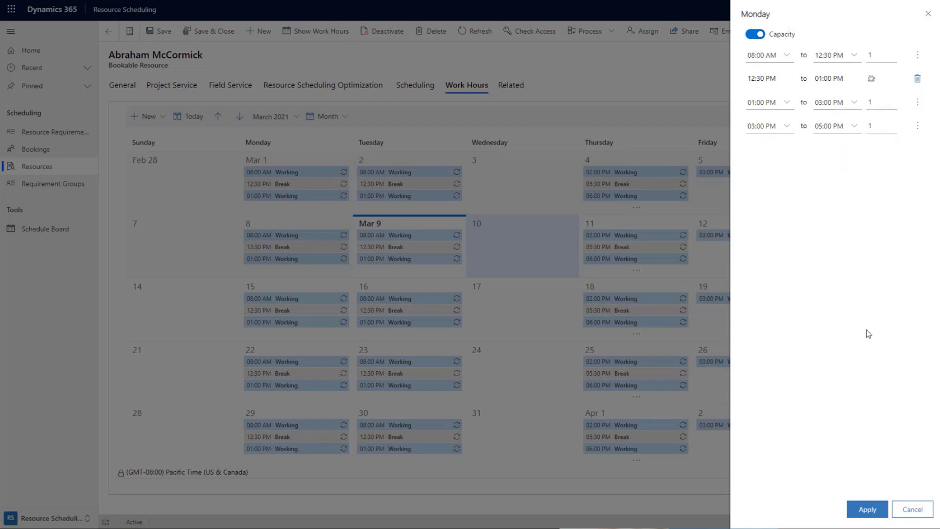
{"action": "double_click", "coordinate": [869, 126]}
{"action": "left_click", "coordinate": [864, 509]}
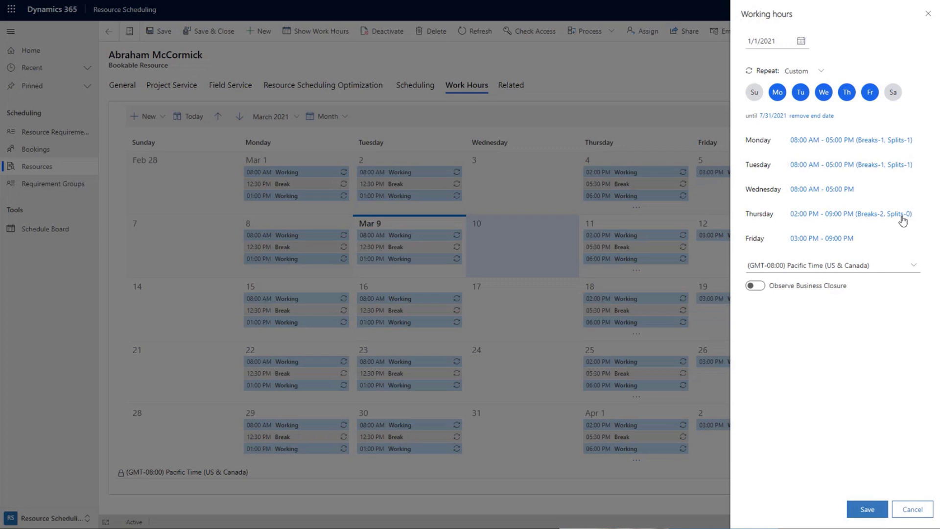
{"action": "left_click", "coordinate": [864, 509]}
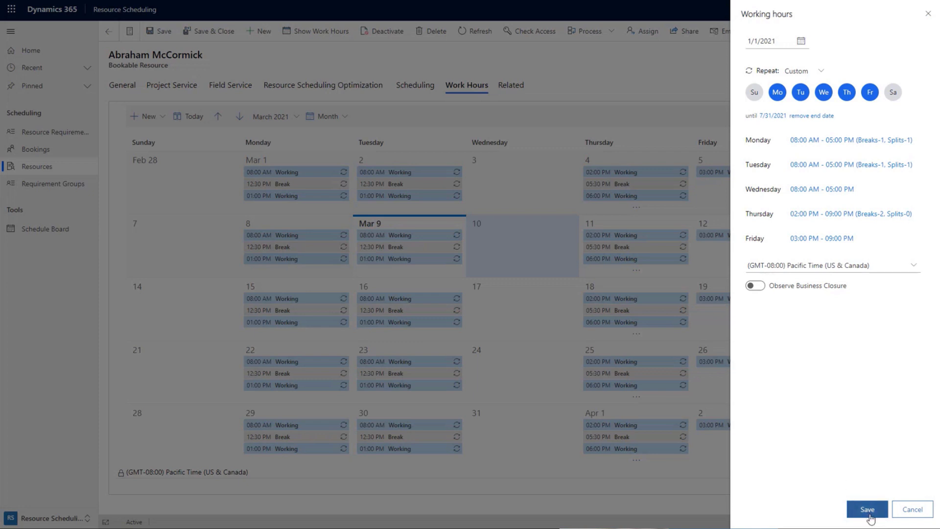